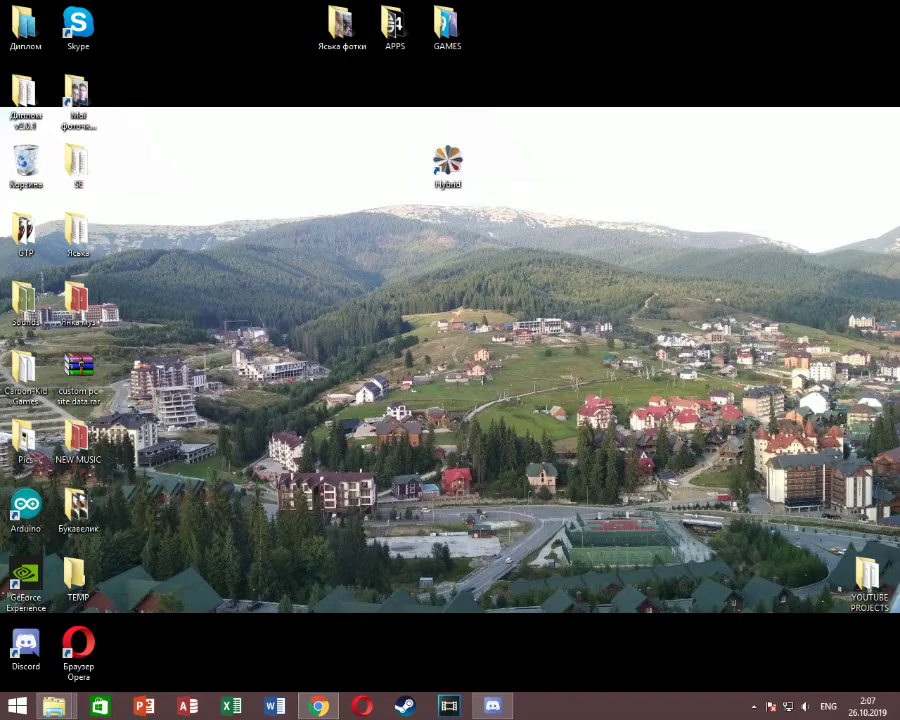
Step: Switch to Chrome and review the Hybrid Windows installer entry on the selur.de/downloads page
left_click(318, 706)
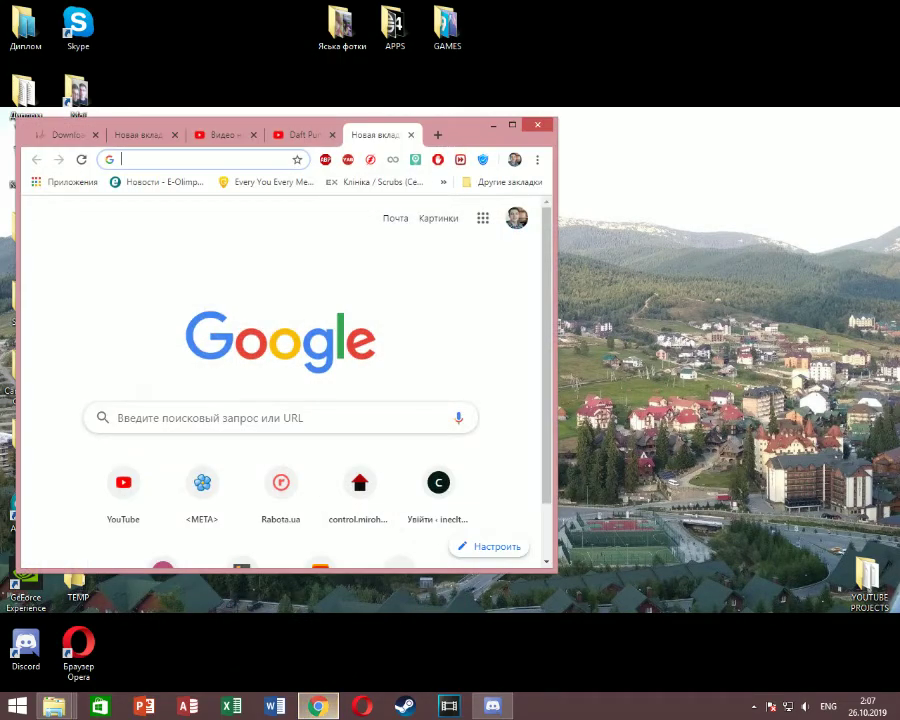
left_click(66, 134)
left_click_drag(458, 133, 583, 125)
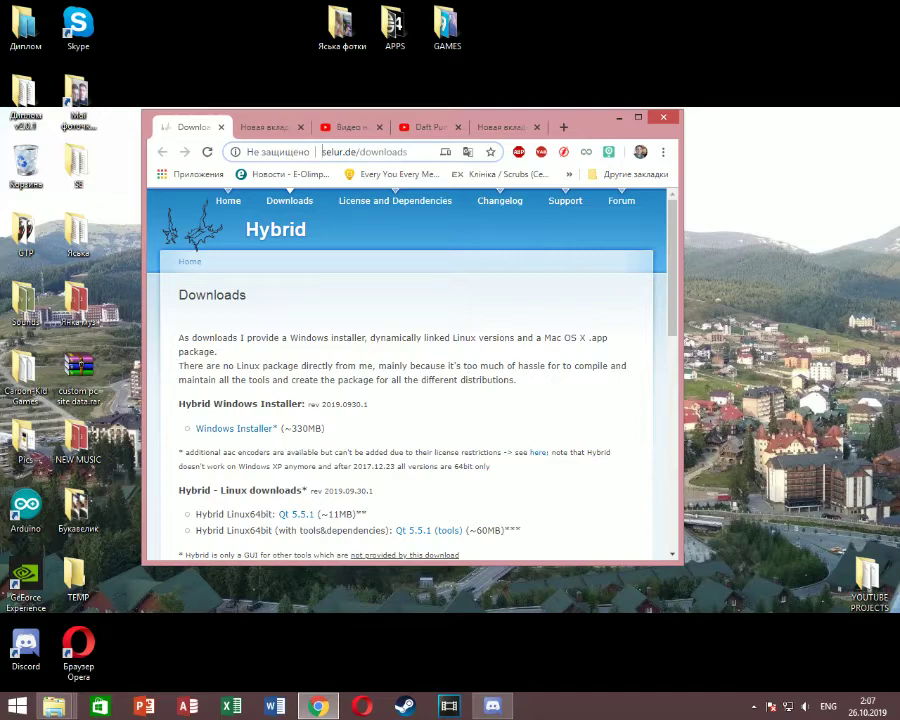
left_click_drag(281, 428, 319, 428)
left_click(319, 428)
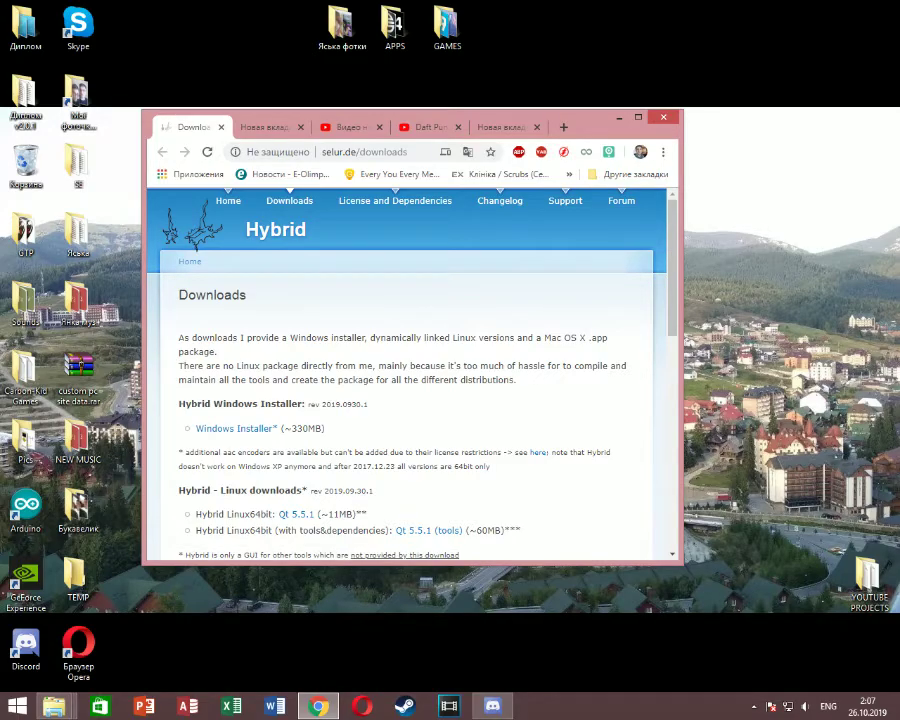
left_click(619, 117)
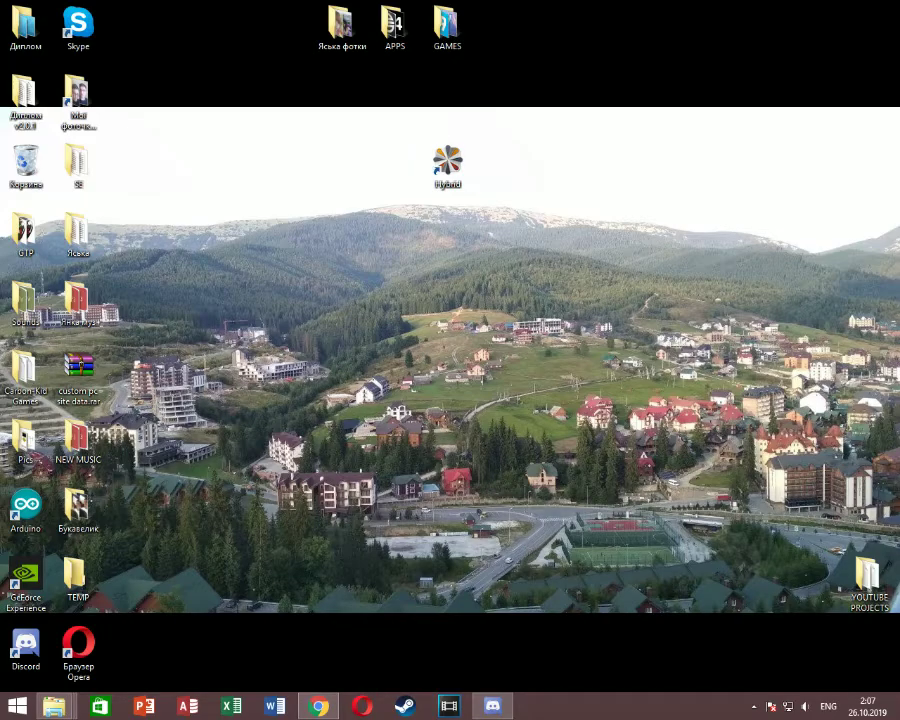
Step: Launch Hybrid from the desktop and reposition its window so the Base settings are fully in view
double_click(447, 165)
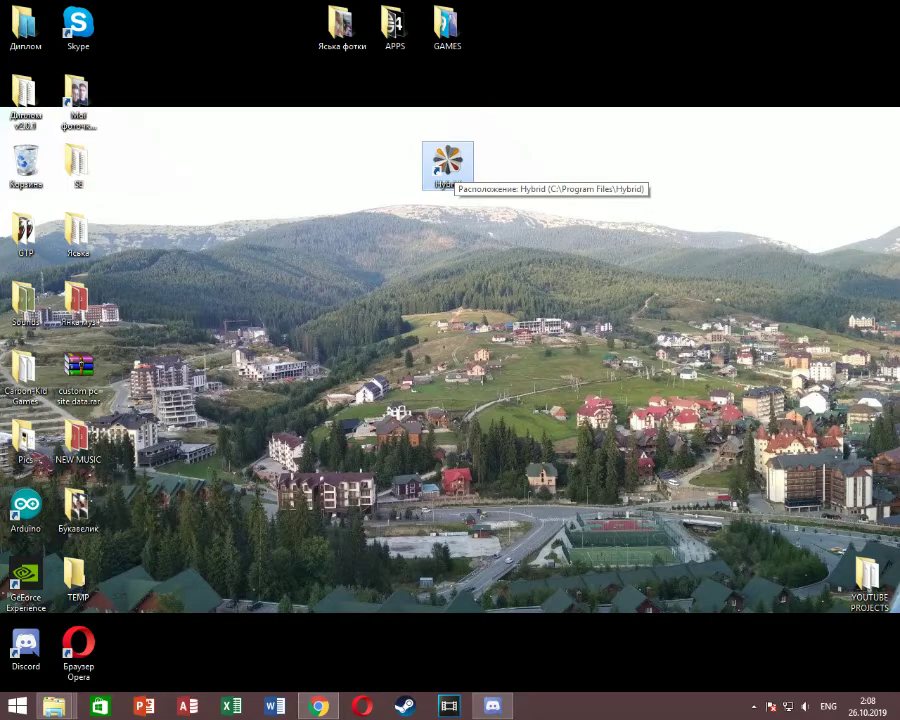
double_click(450, 164)
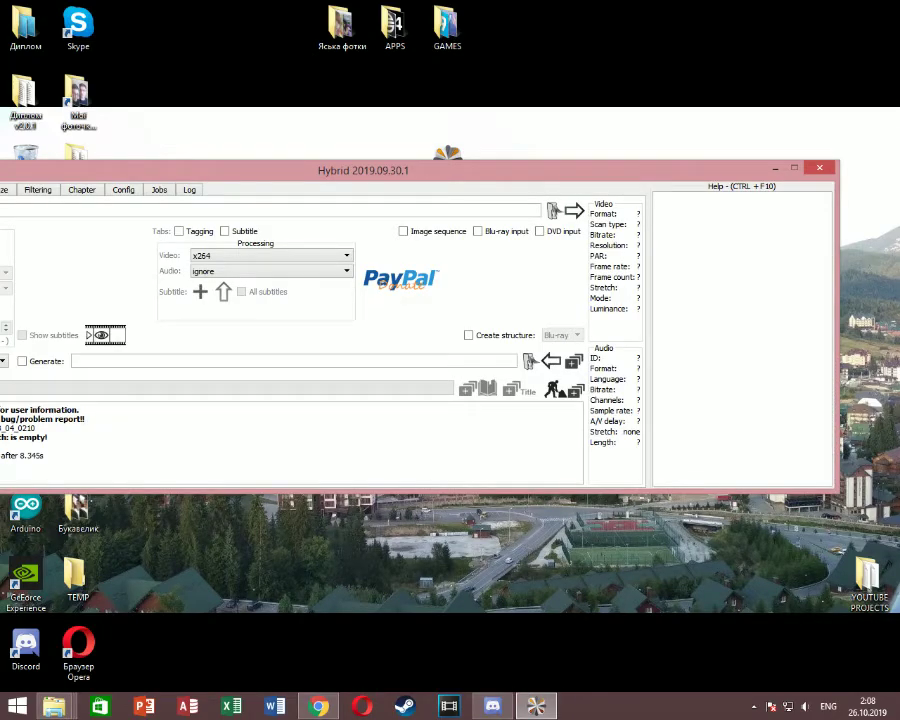
left_click_drag(447, 172, 665, 169)
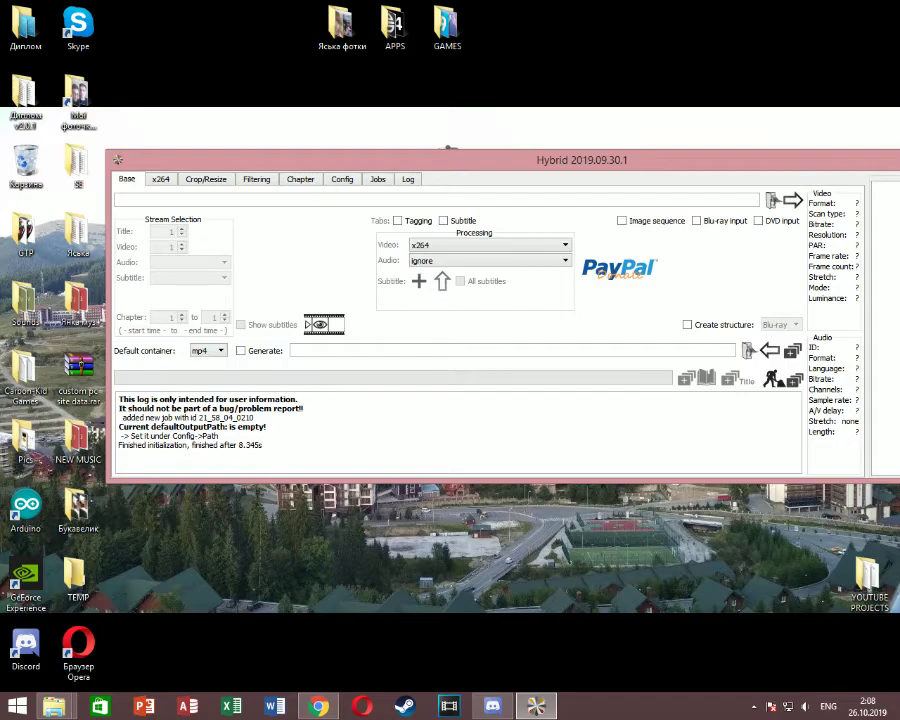
left_click_drag(666, 160, 617, 150)
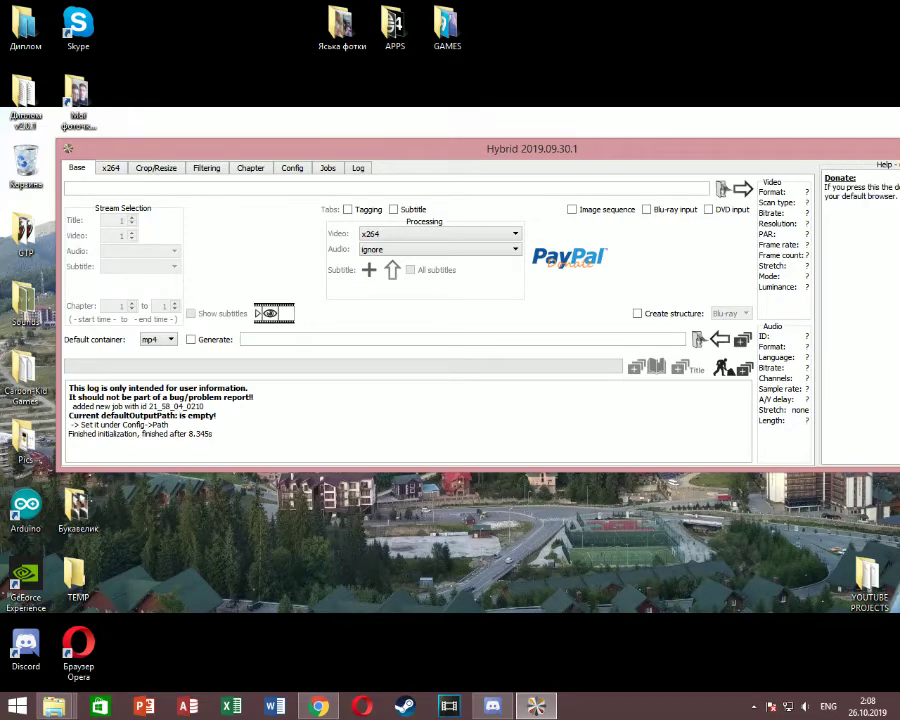
Step: Start choosing the input file and open the YOUTUBE PROJECTS folder on the desktop
left_click(721, 188)
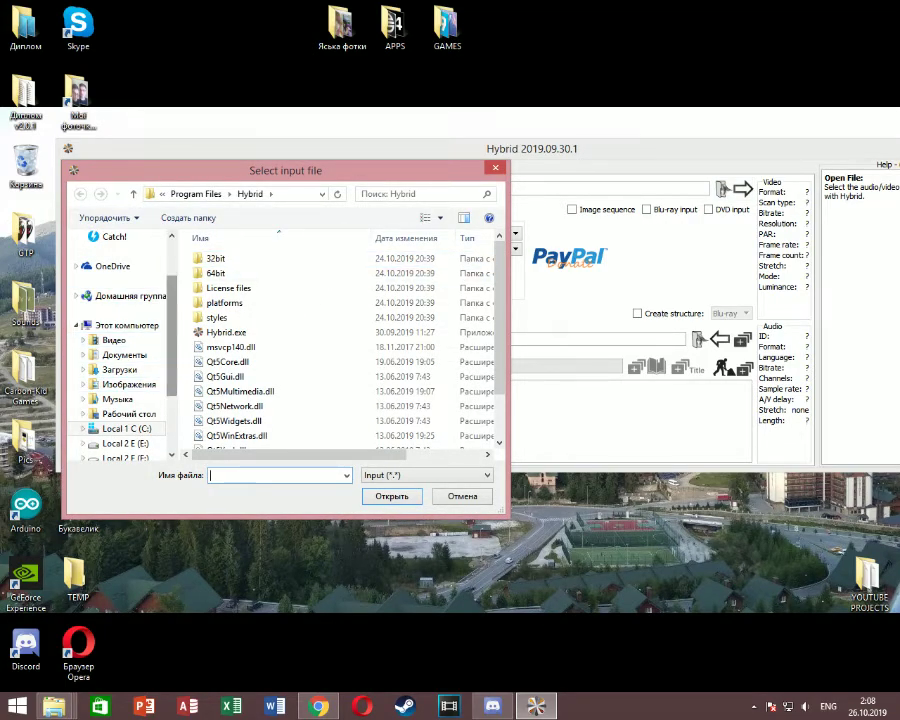
scroll(110, 300, "up", 1)
left_click(128, 251)
scroll(278, 368, "down", 3)
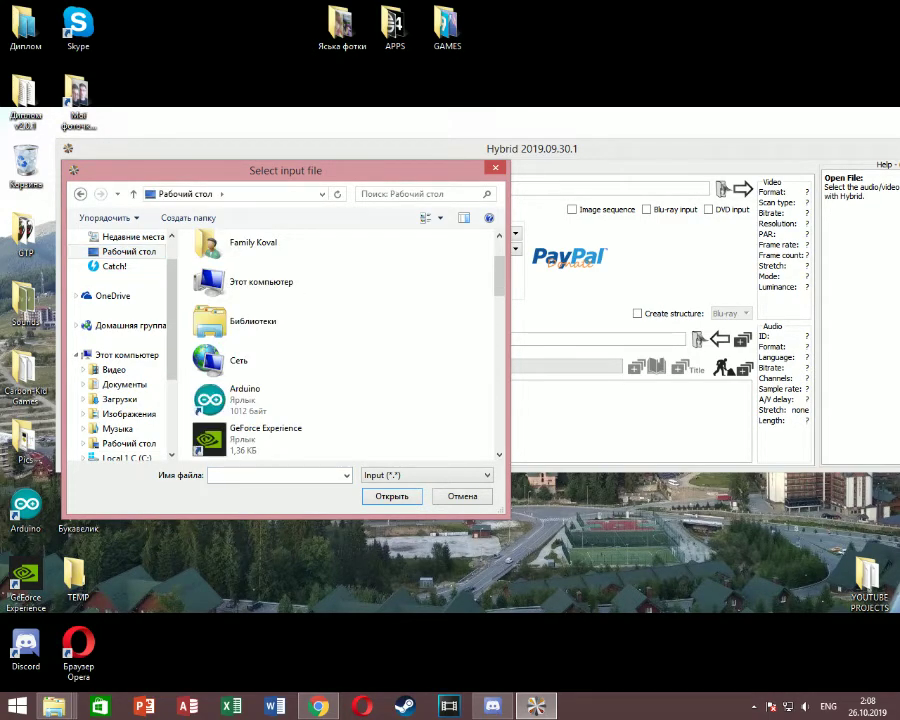
scroll(300, 370, "down", 2)
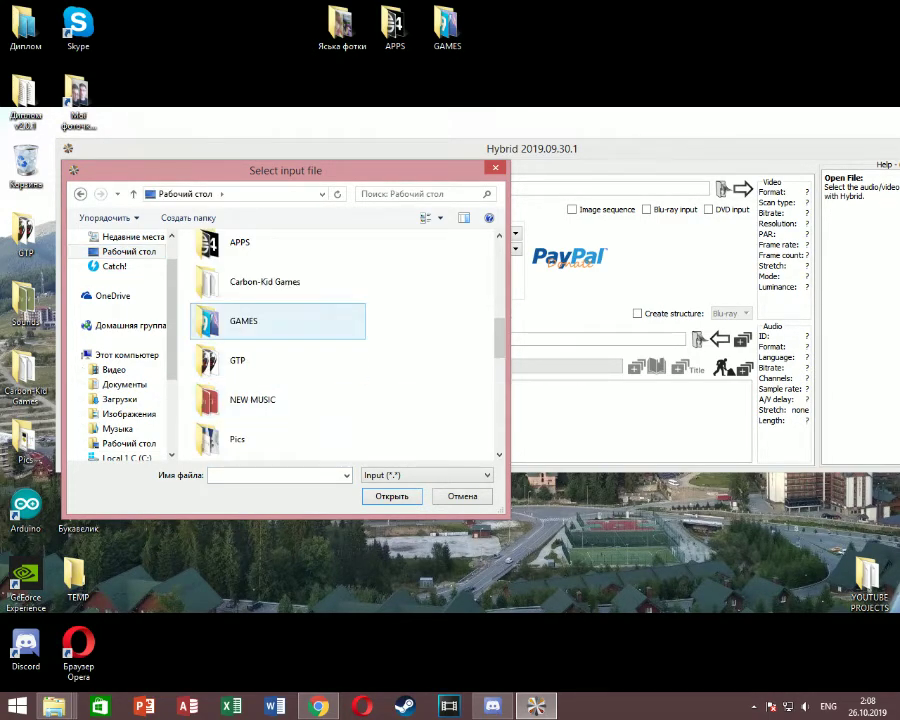
scroll(300, 370, "down", 2)
scroll(300, 355, "up", 5)
scroll(300, 355, "down", 3)
scroll(220, 285, "down", 4)
scroll(220, 285, "up", 3)
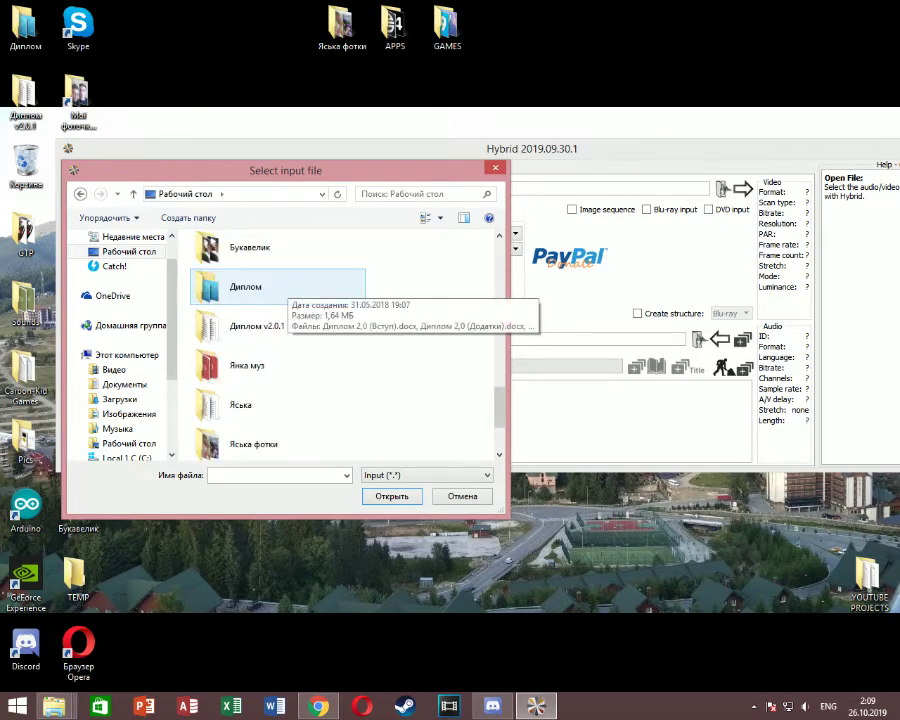
scroll(290, 300, "up", 1)
scroll(290, 300, "down", 2)
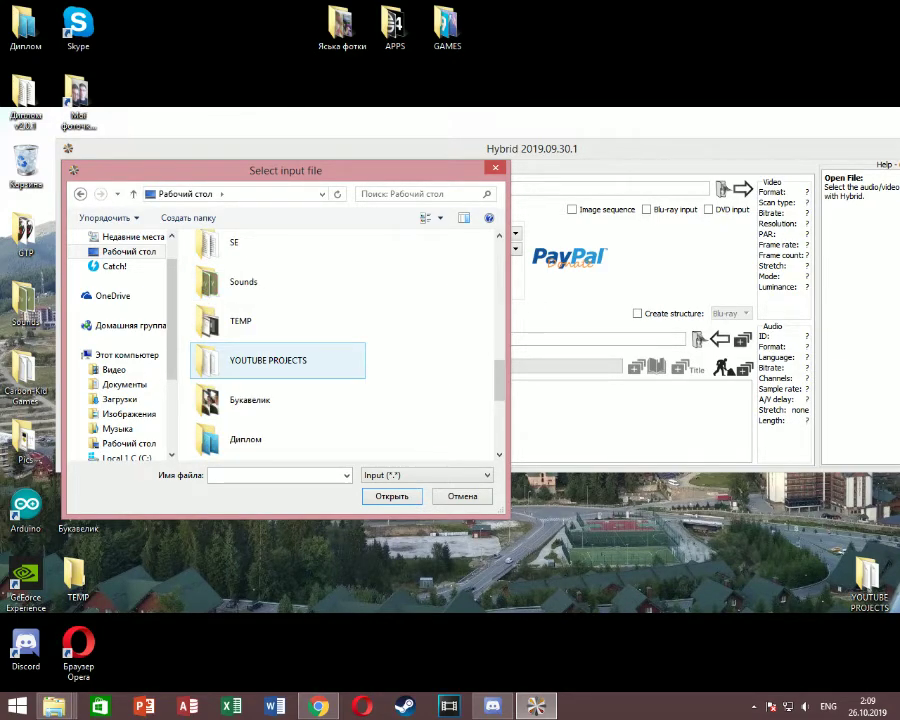
double_click(280, 352)
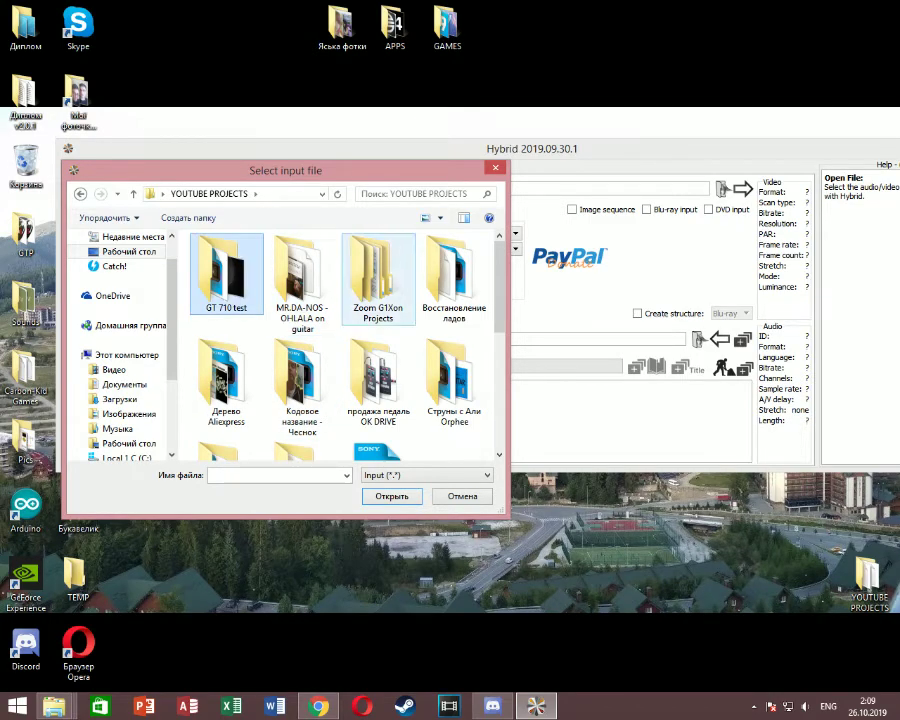
Step: Select lucky.wmv in the lucky folder inside Zoom G1Xon Projects
double_click(378, 280)
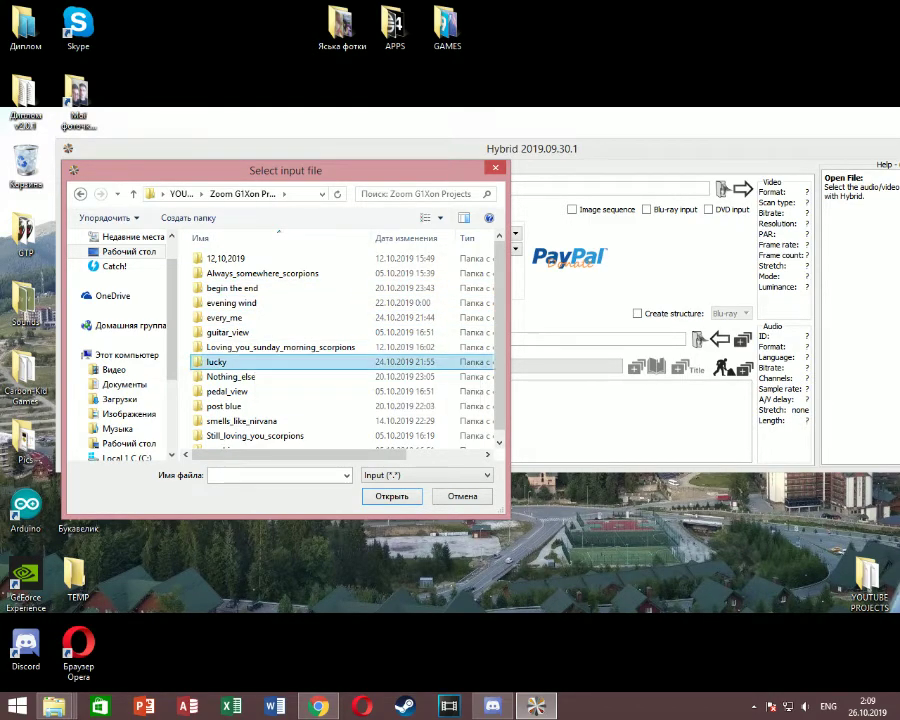
double_click(300, 362)
left_click(226, 362)
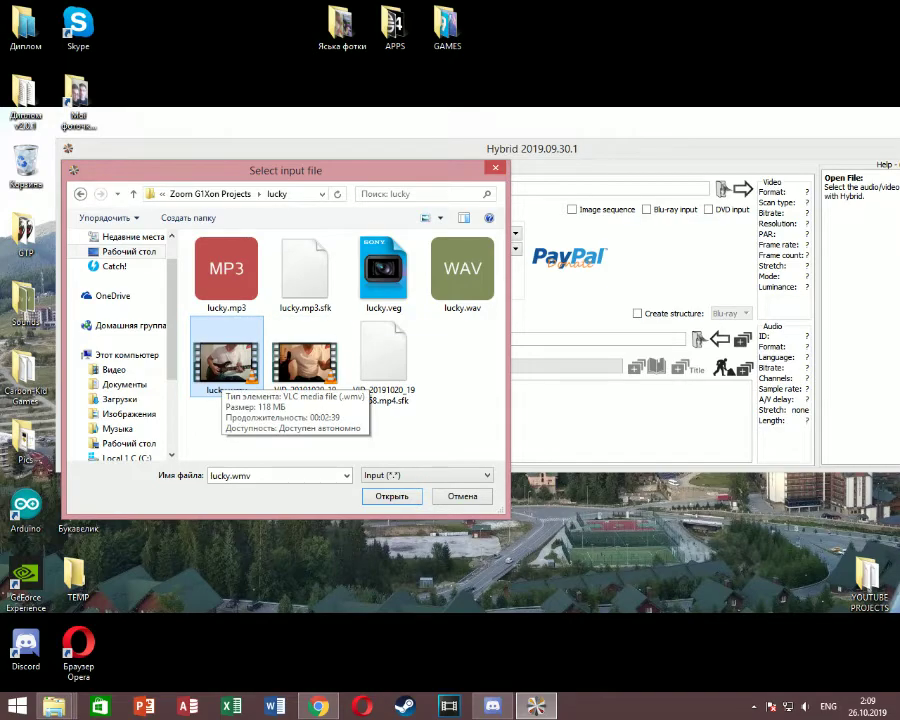
Step: Check the frame rate of lucky.wmv in its detailed file properties
right_click(220, 362)
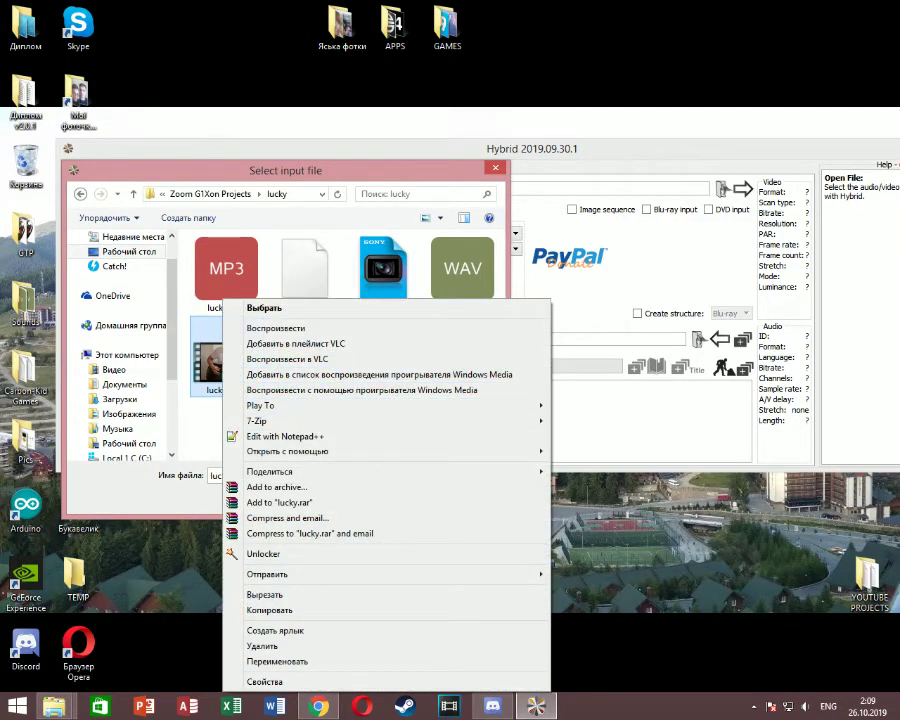
left_click(271, 681)
left_click(343, 364)
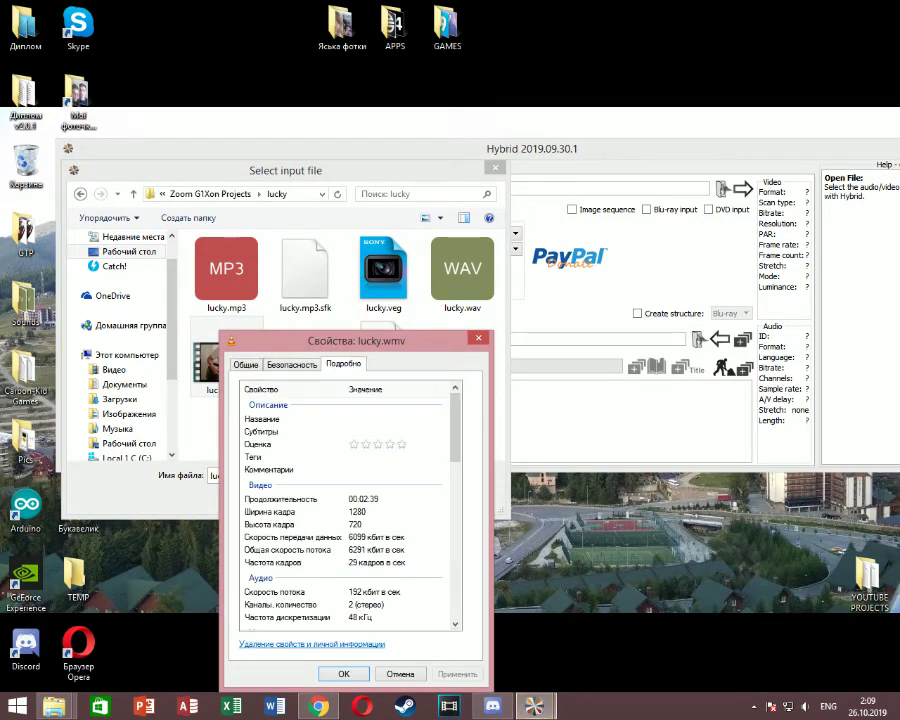
left_click(338, 562)
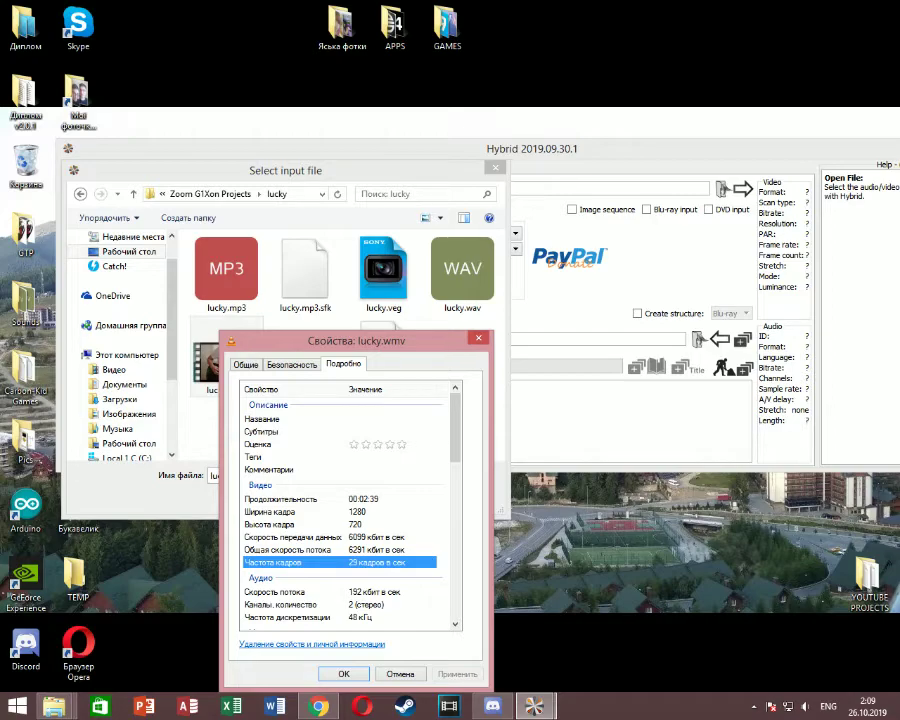
key("Escape")
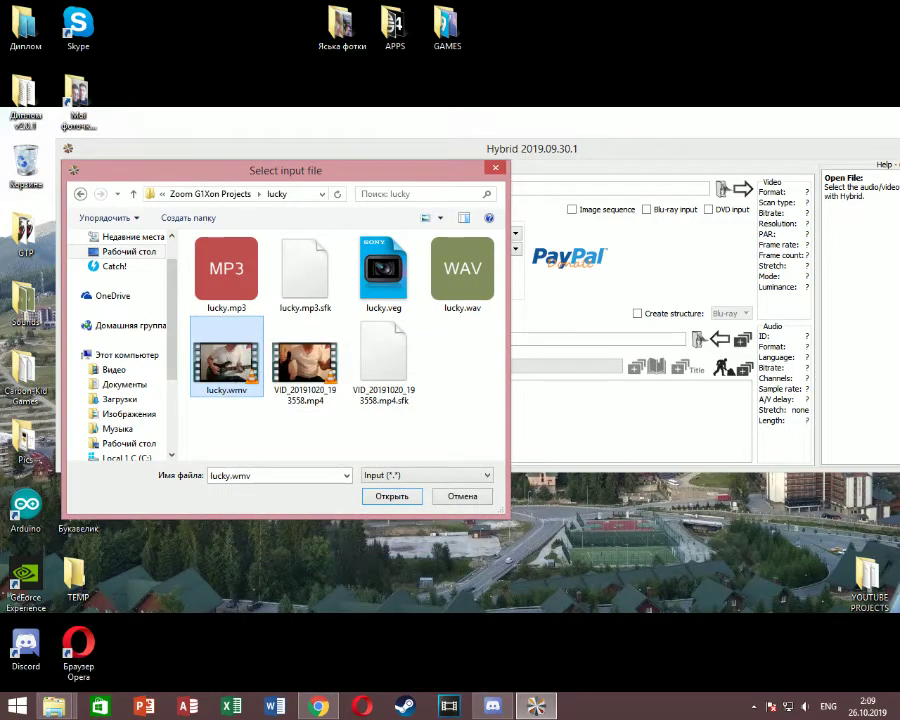
Step: Load lucky.wmv as the input video and check in the log that its analysis is complete
key("Return")
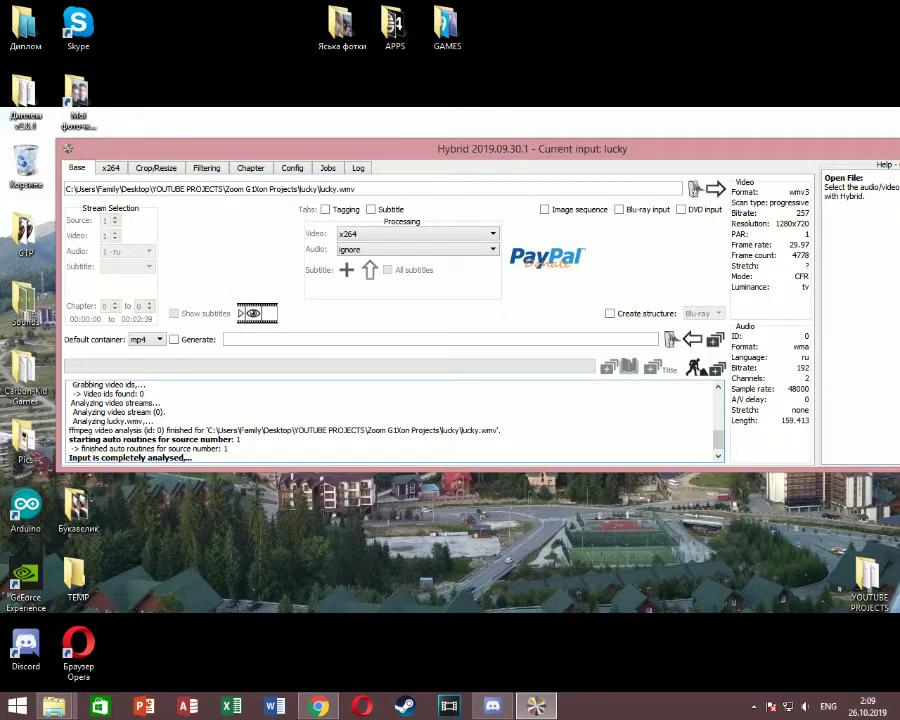
left_click_drag(134, 412, 191, 458)
left_click(191, 455)
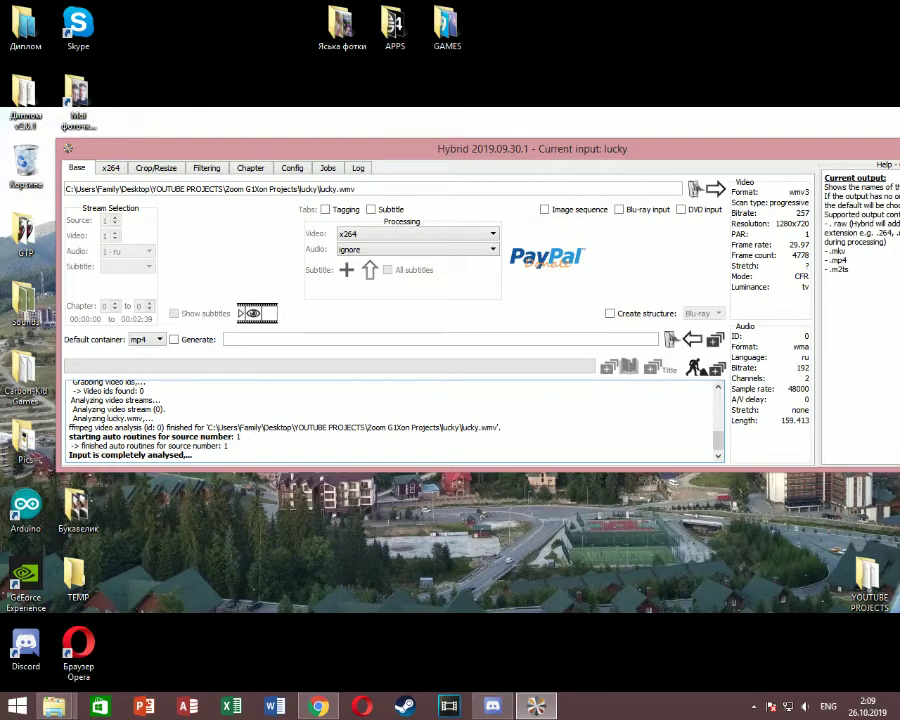
Step: Choose mp4 as the default container and set the output file to 123123123.mp4 in the lucky folder
left_click(147, 339)
left_click(141, 349)
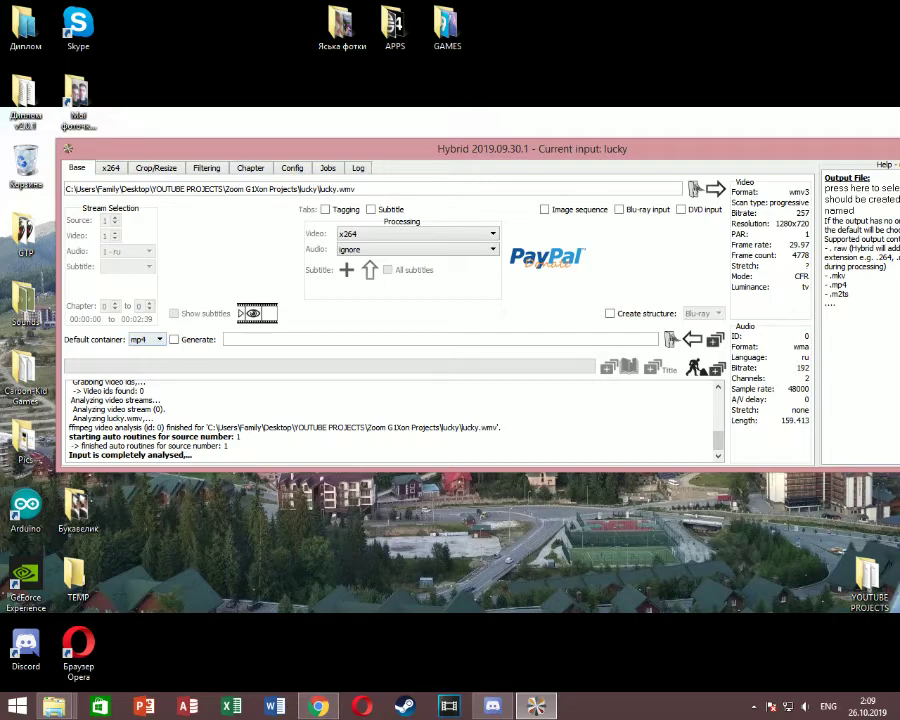
left_click(670, 339)
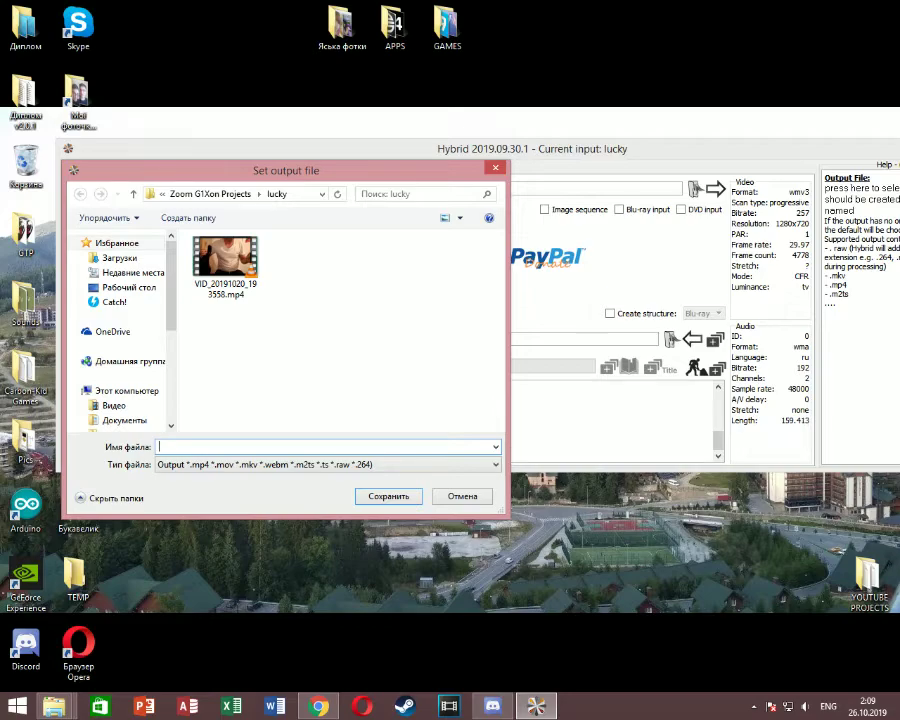
type("123123123.mp4")
key("Return")
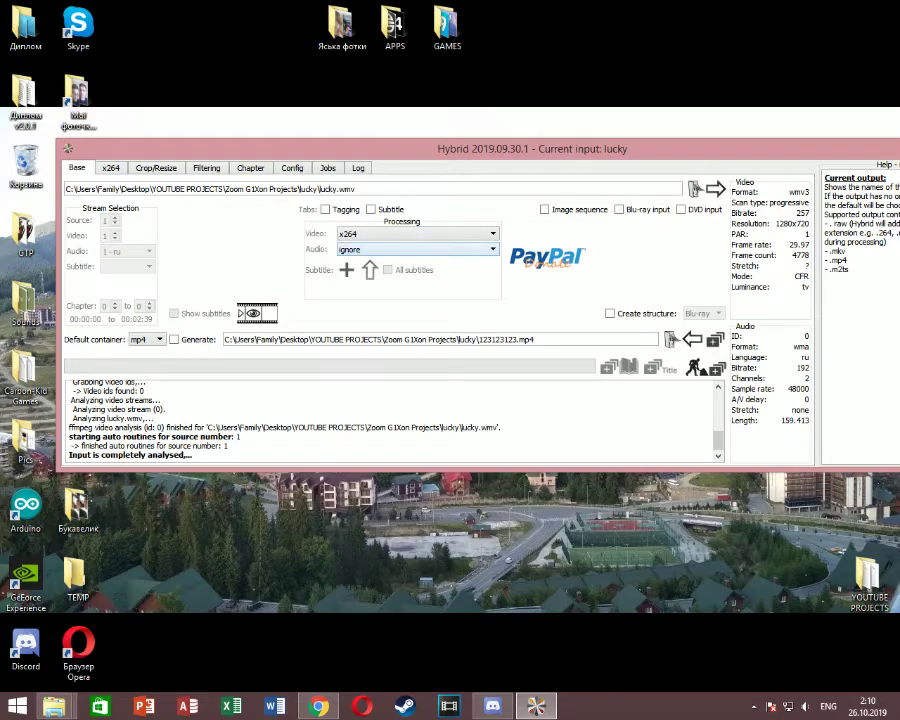
Step: Set the audio processing mode to custom
left_click(417, 249)
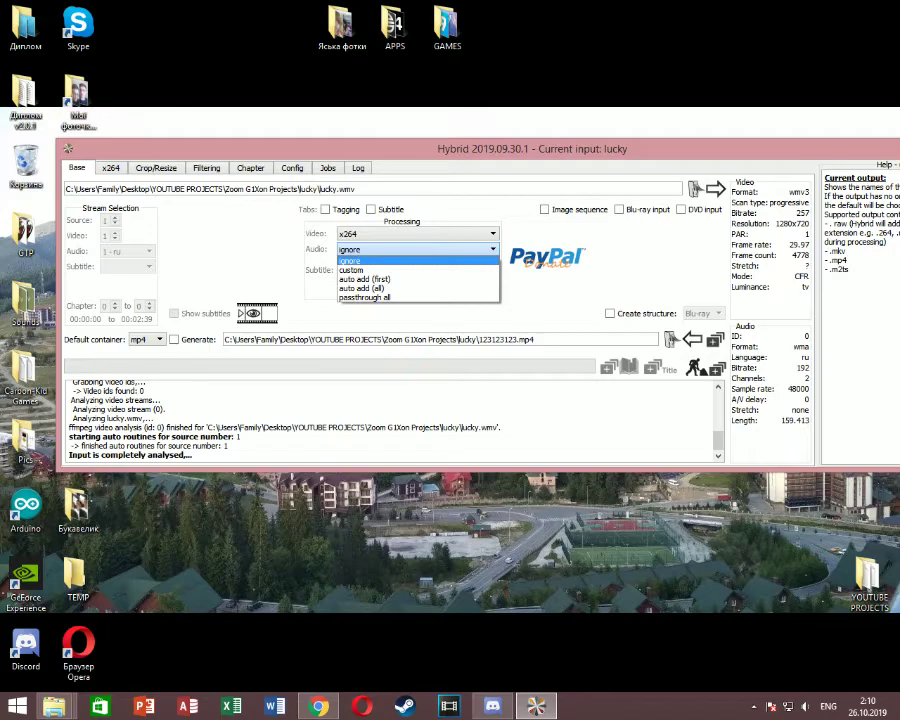
key("Down")
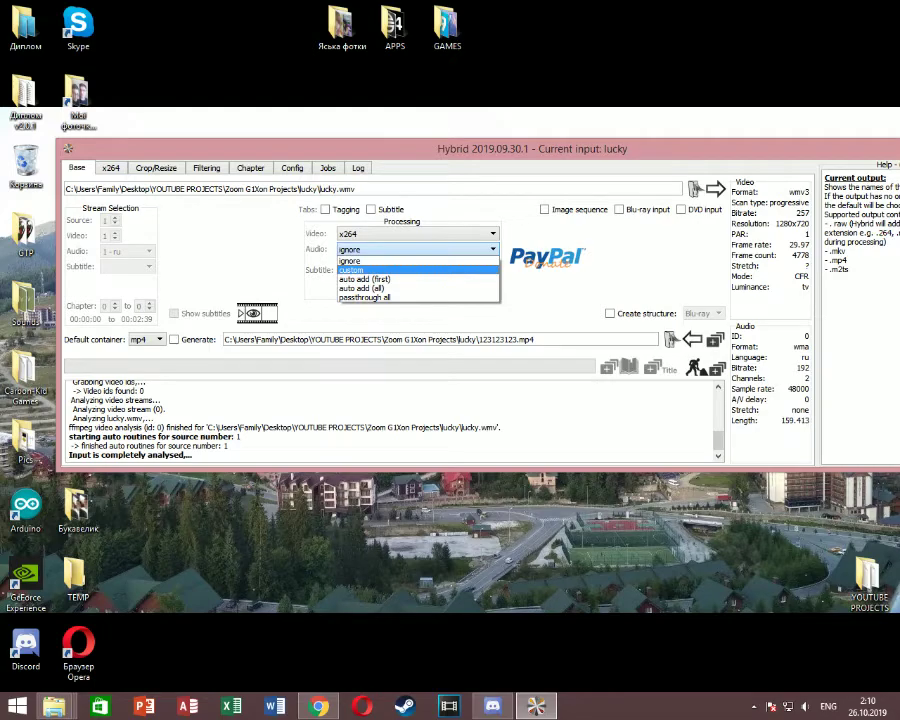
key("Return")
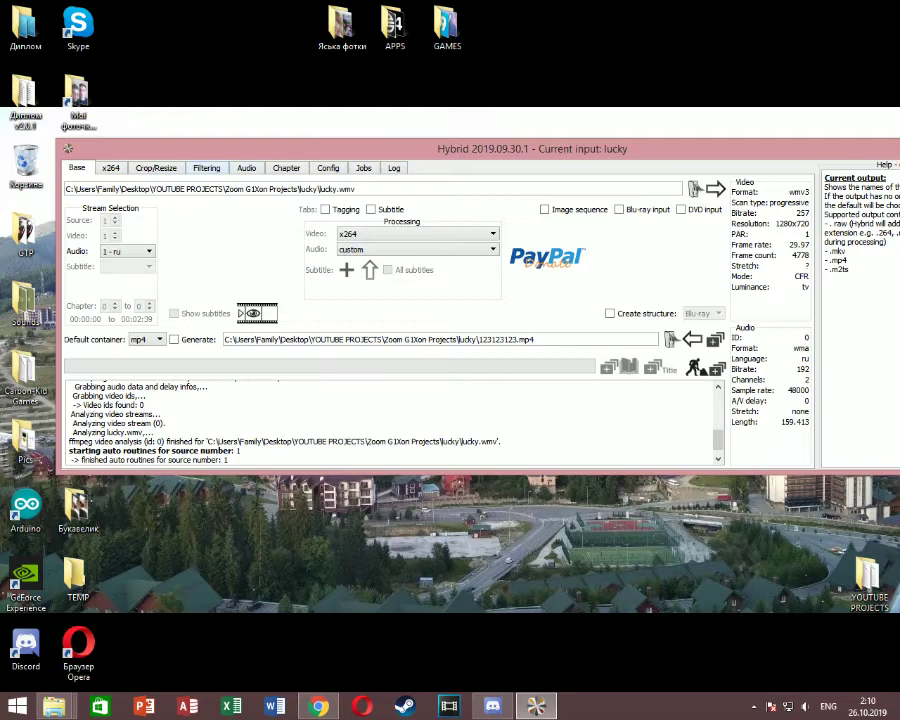
Step: Set the filtering support to Avisynth
left_click(206, 168)
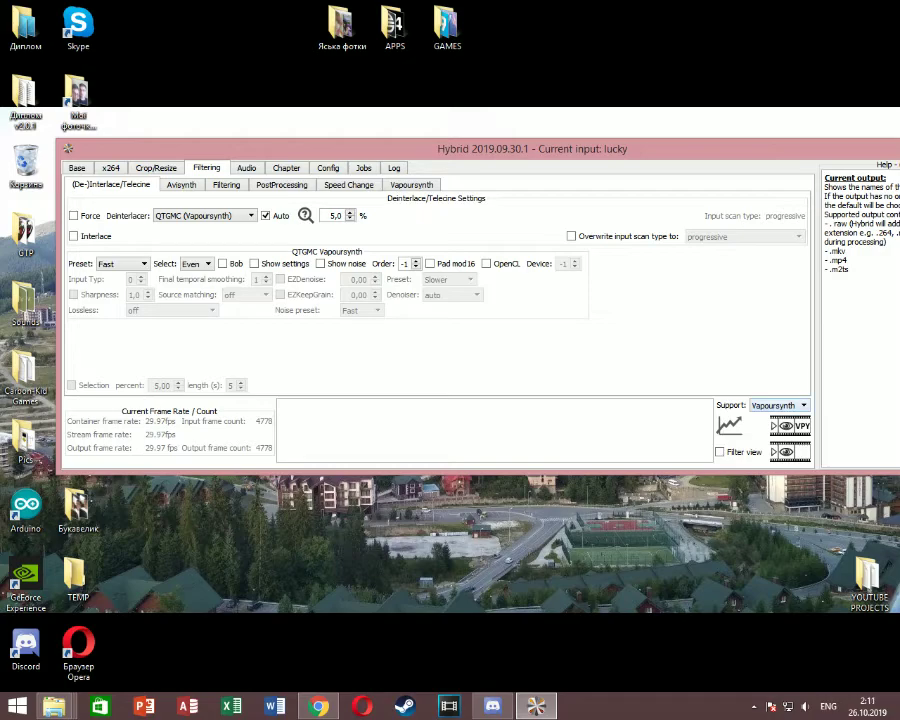
left_click(779, 405)
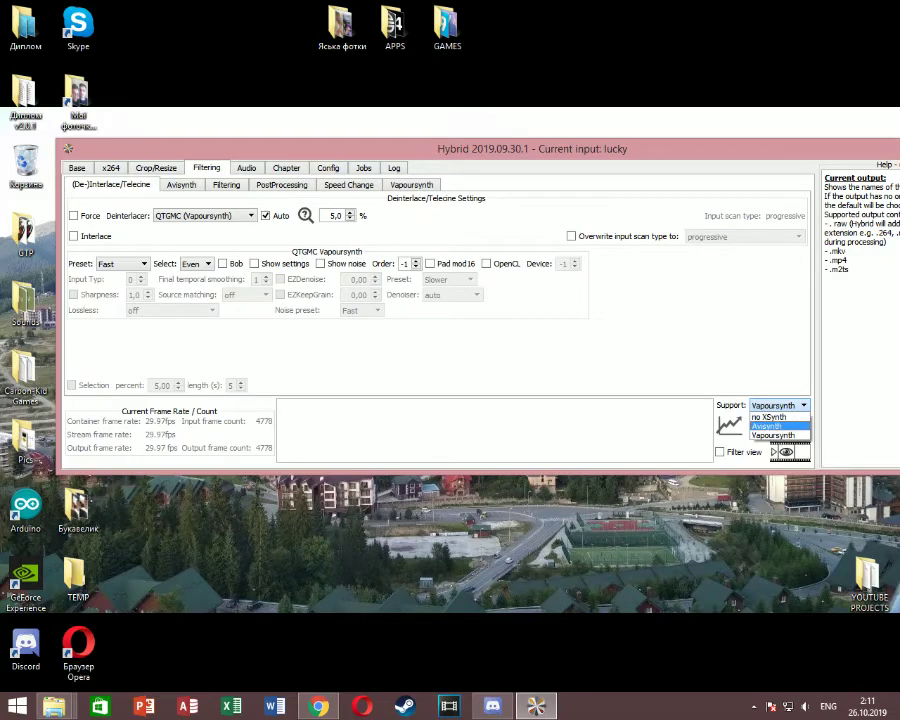
left_click(767, 426)
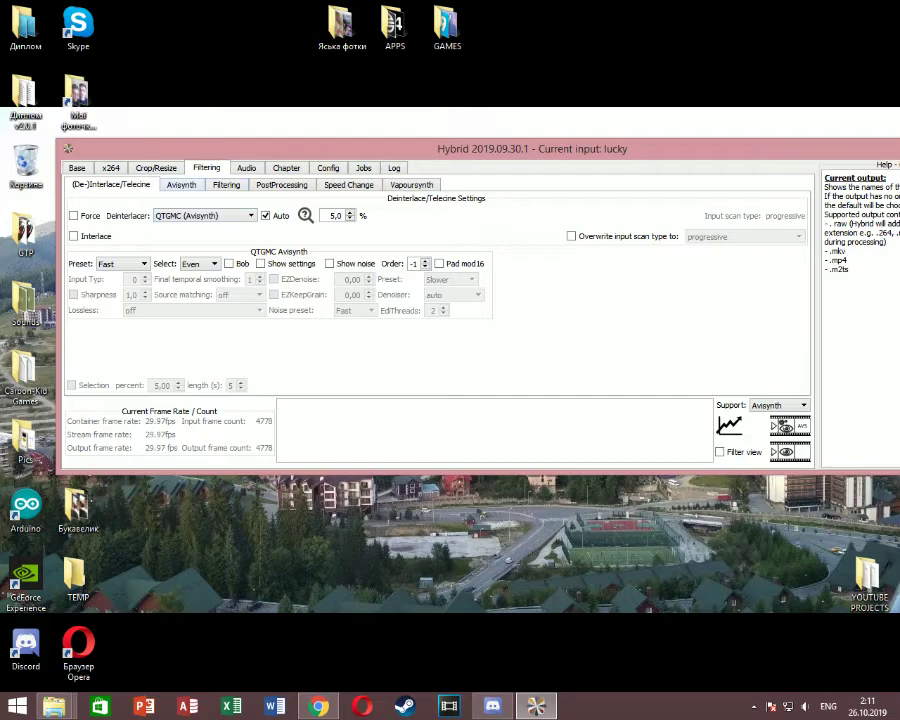
Step: Enable FPS adjust among the Avisynth frame filters and set its method to InterFrame
left_click(181, 184)
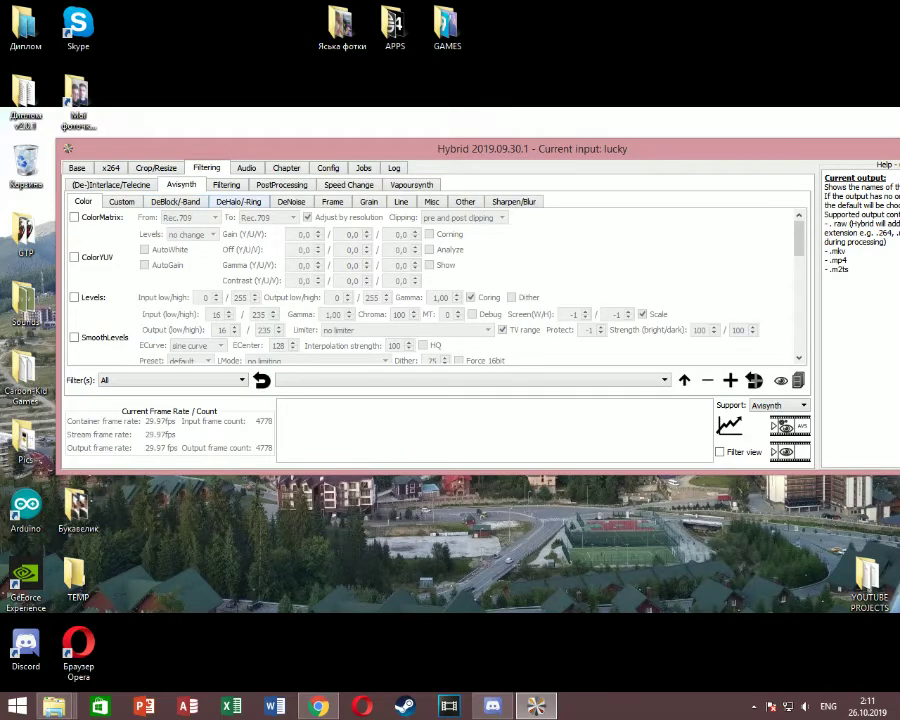
left_click(332, 201)
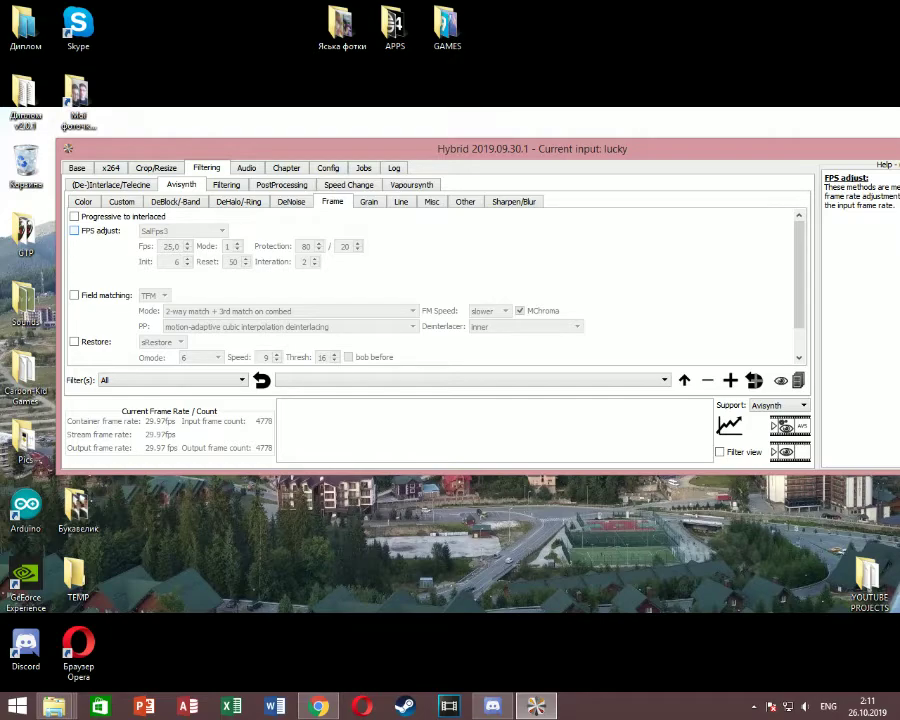
left_click(74, 230)
left_click(183, 230)
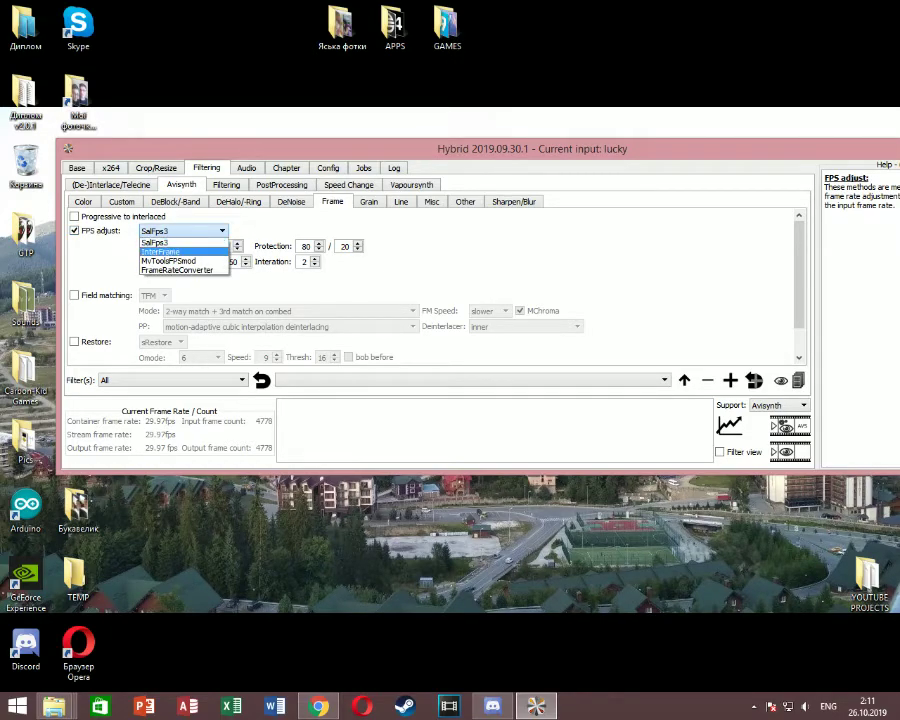
key("Return")
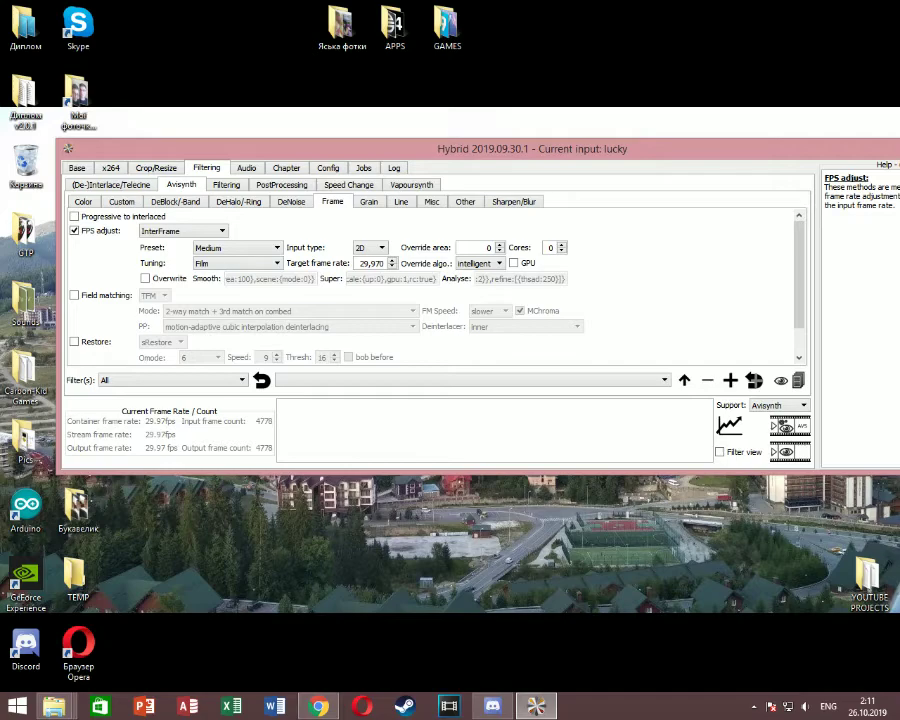
Step: Set the InterFrame tuning to Smooth and its override algorithm to smooth
key("alt+Down")
key("Down")
key("Down")
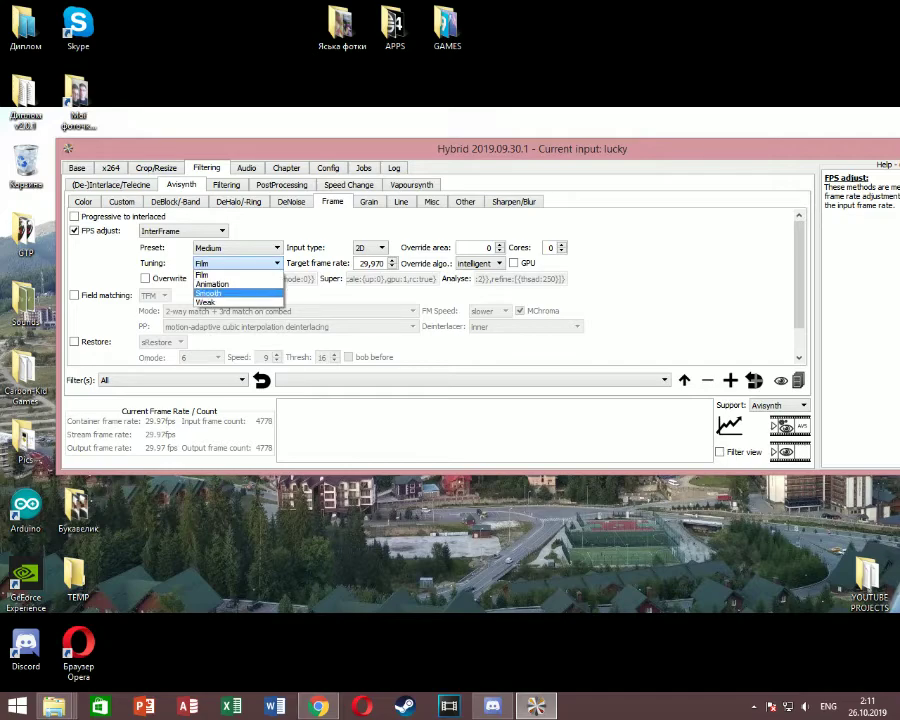
key("Return")
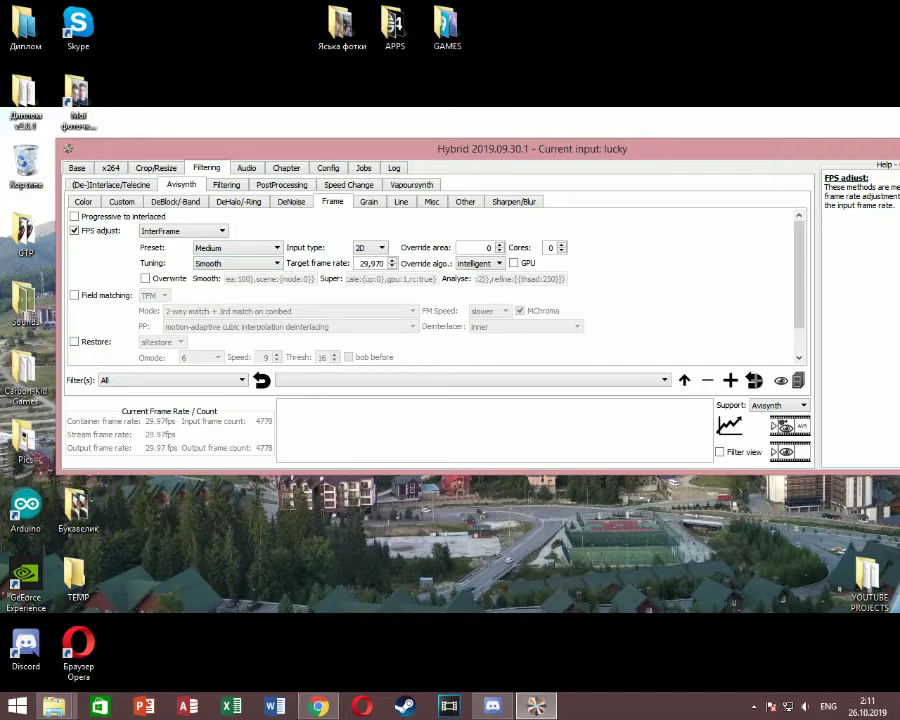
key("alt+Down")
key("Down")
key("Down")
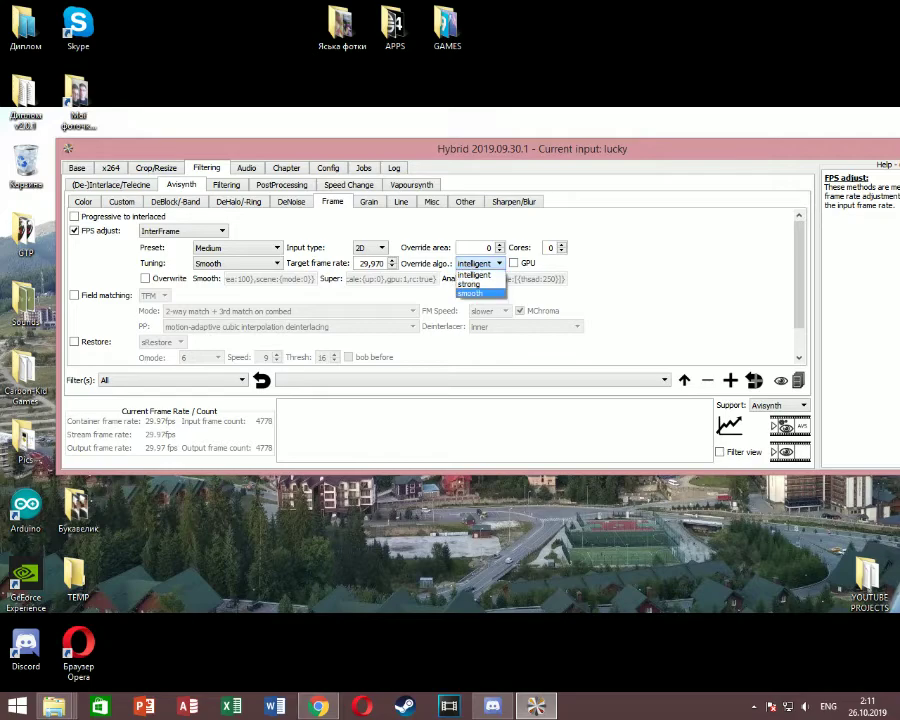
key("Return")
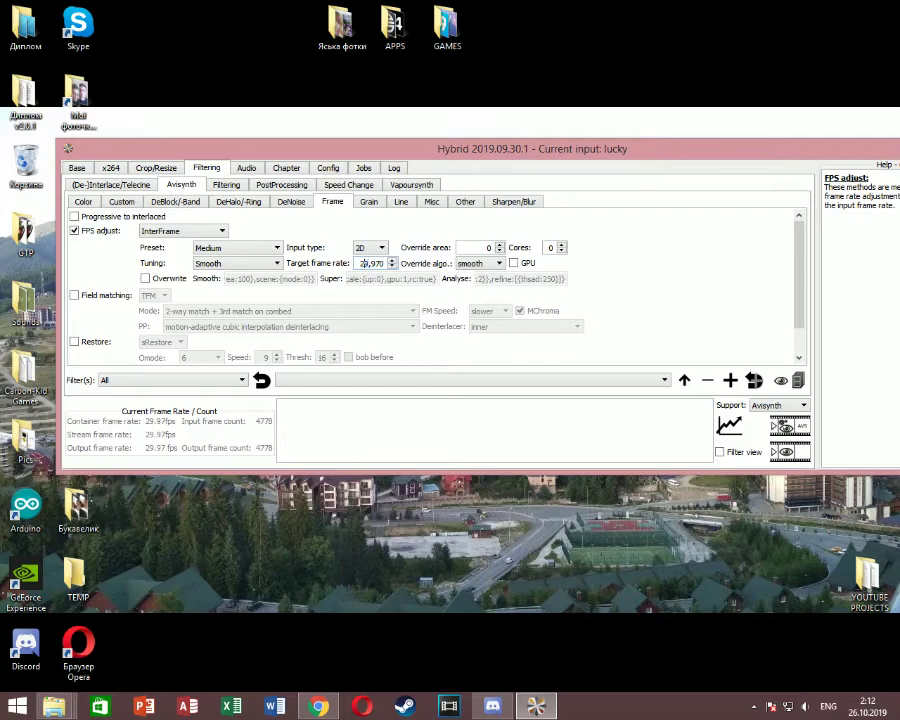
Step: Set the InterFrame target frame rate to 60,000
left_click_drag(365, 263, 385, 263)
type("60,000")
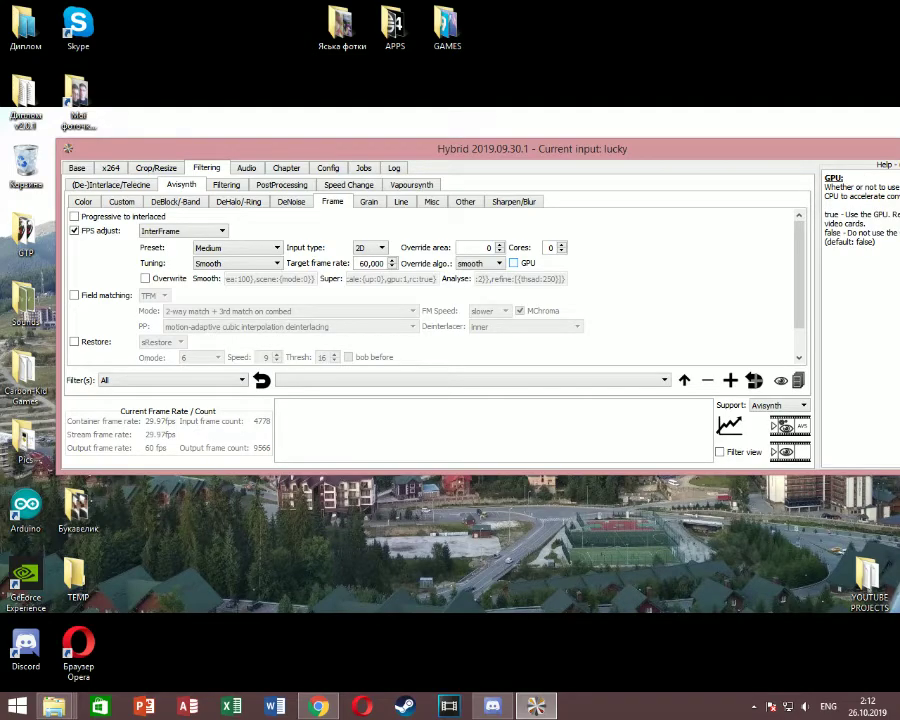
left_click(513, 263)
left_click(514, 263)
Step: Enable picture resizing and set the target width to 1920
left_click(156, 168)
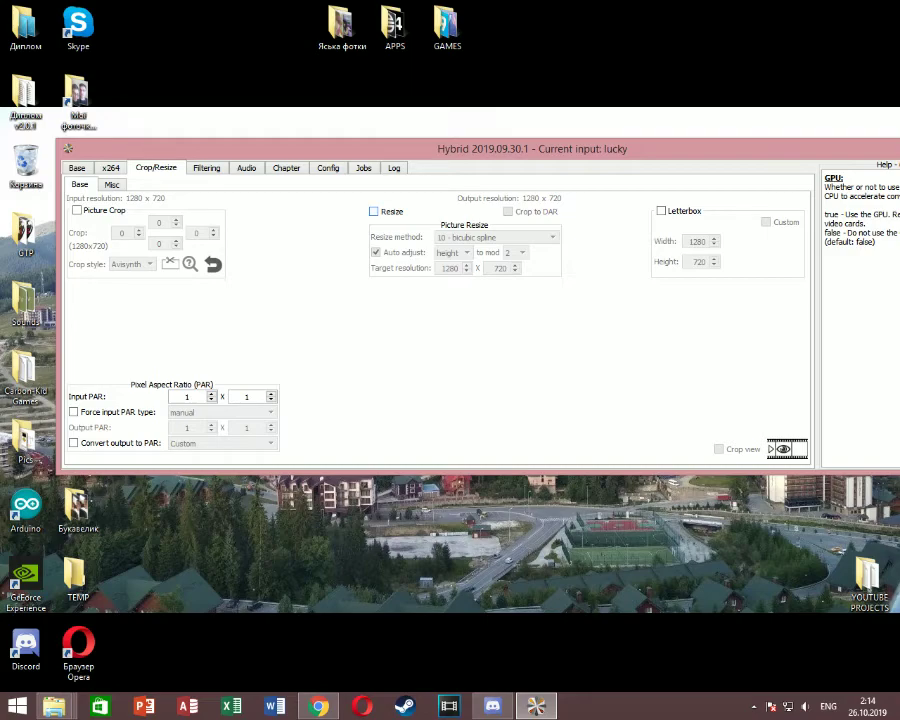
left_click(373, 211)
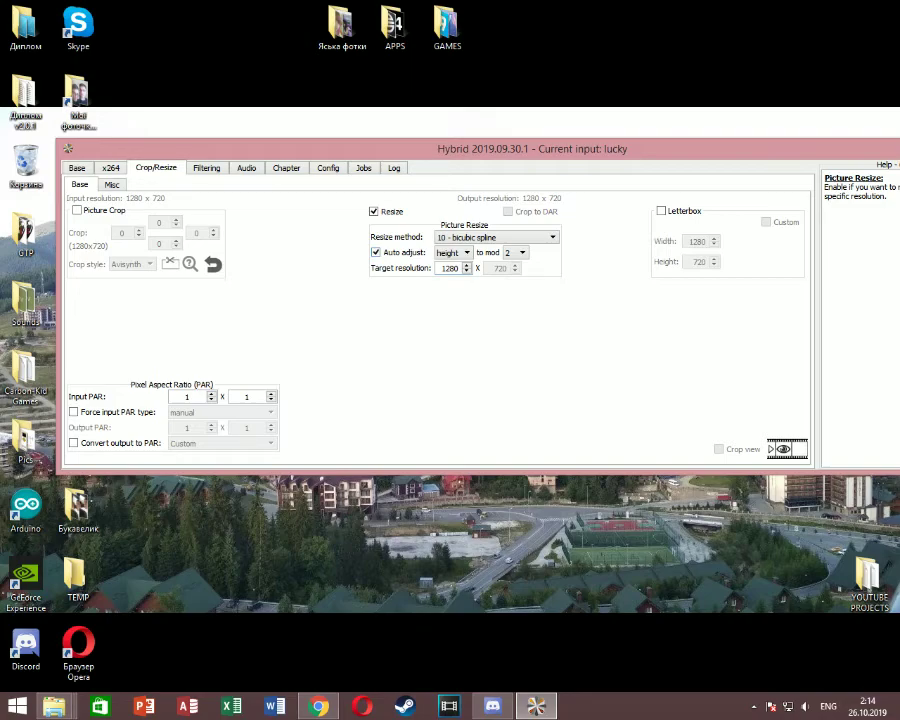
left_click_drag(440, 268, 459, 268)
type("1920")
key("Return")
Step: Set the target width back to 1280 and disable picture resizing
key("ctrl+a")
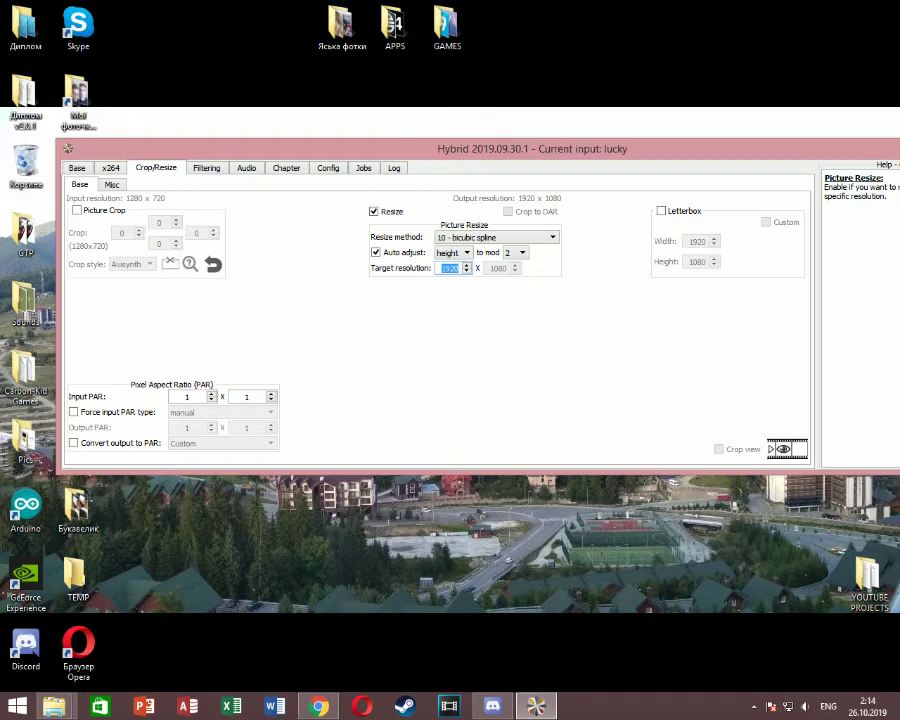
type("1280")
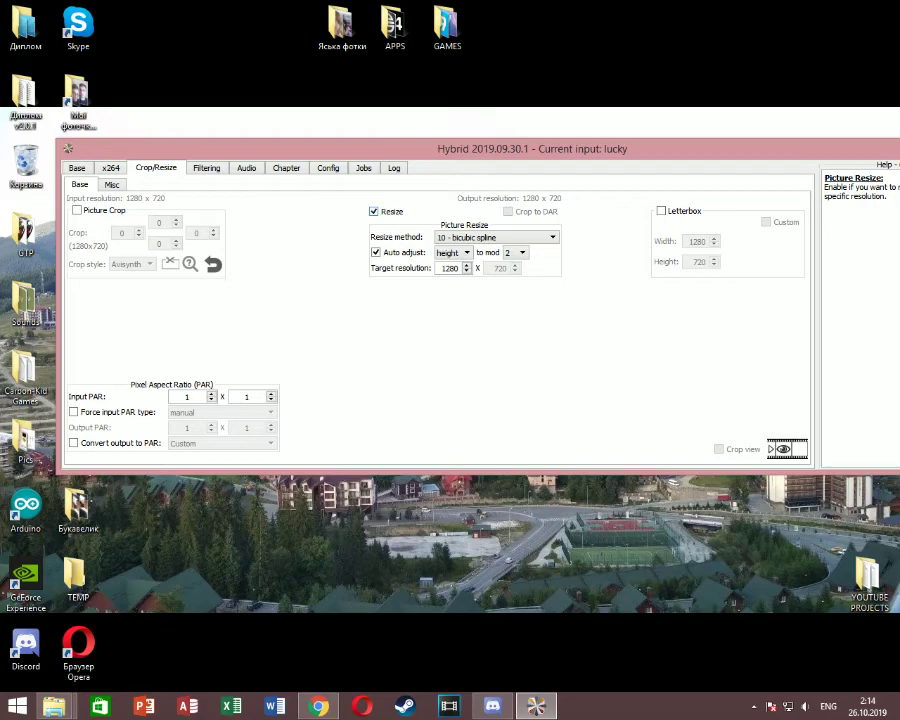
left_click(374, 211)
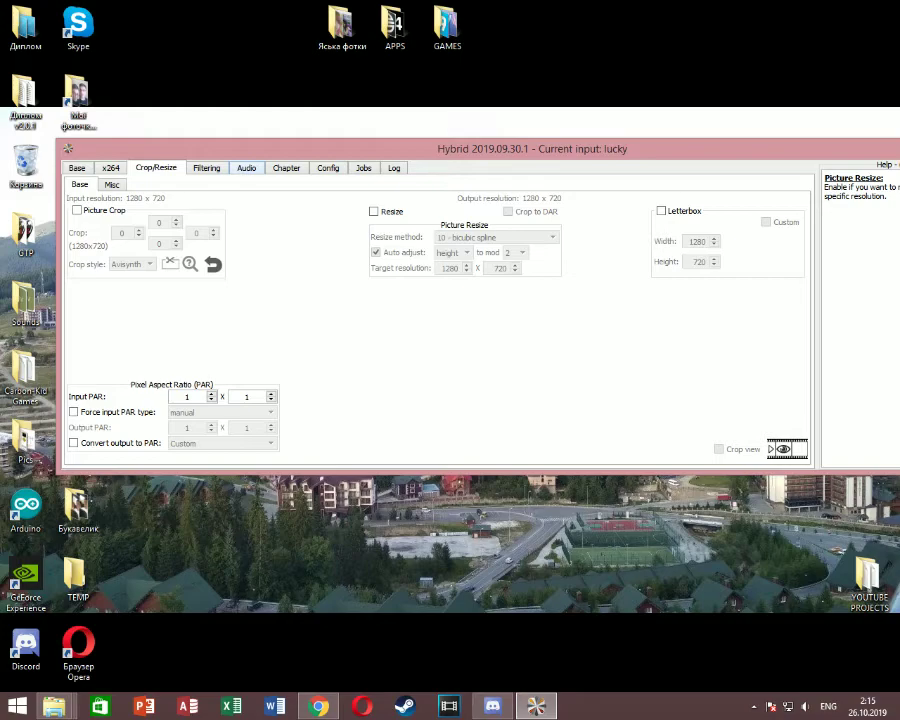
Step: Enable the audio encoding options and choose the mp3 format with a bitrate of 128 kbit/s
left_click(246, 168)
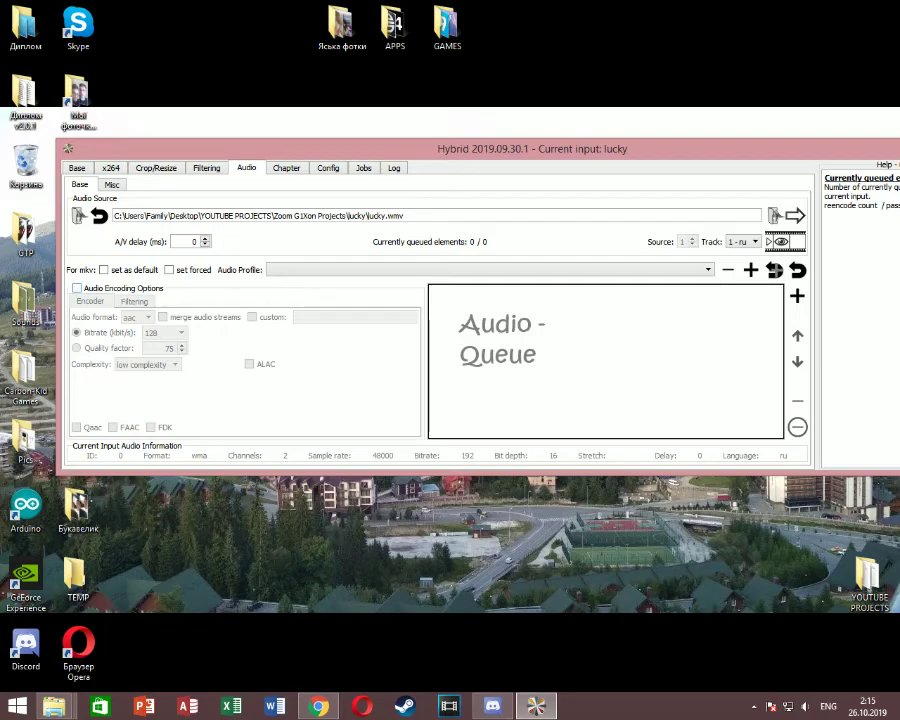
left_click(77, 288)
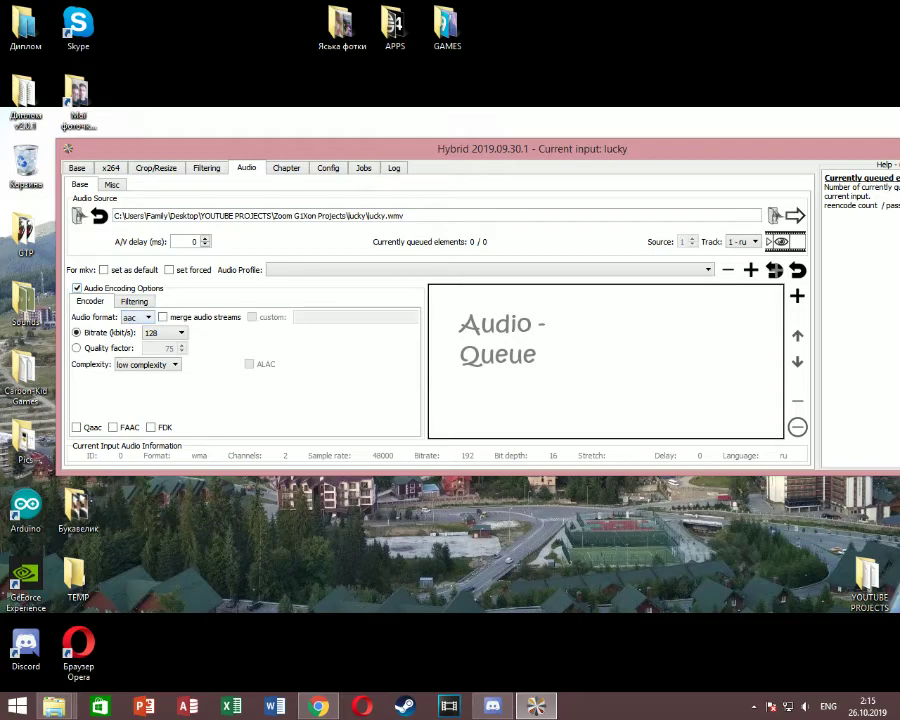
left_click(137, 317)
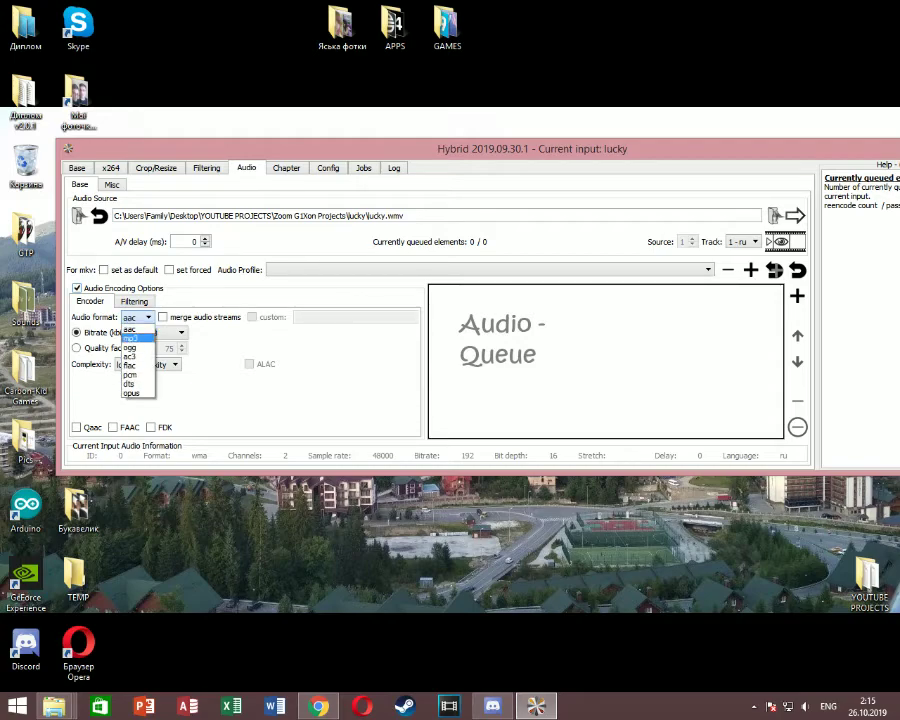
left_click(130, 338)
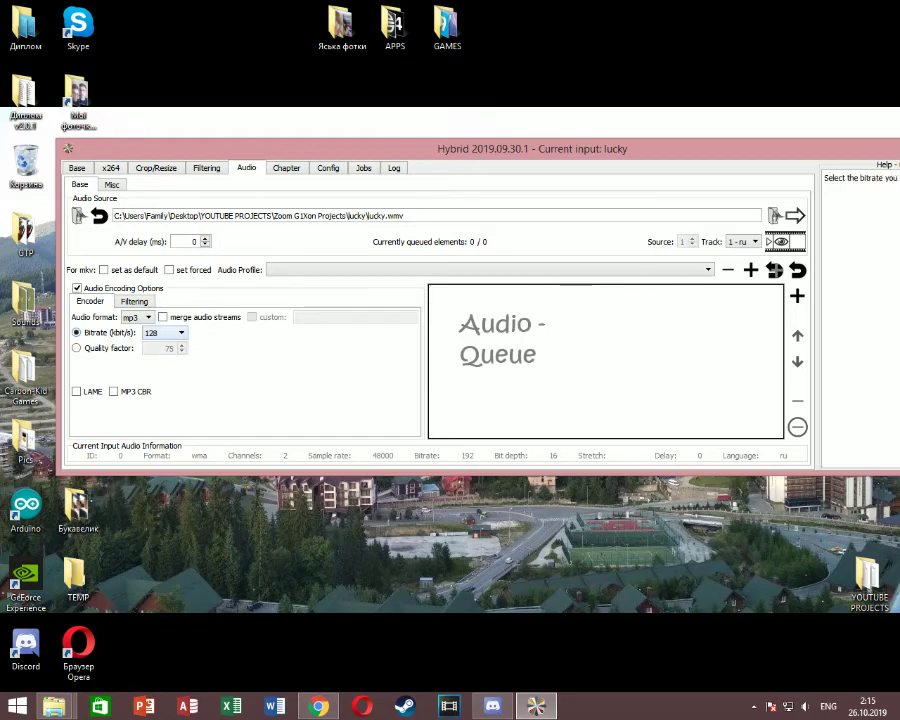
left_click(168, 332)
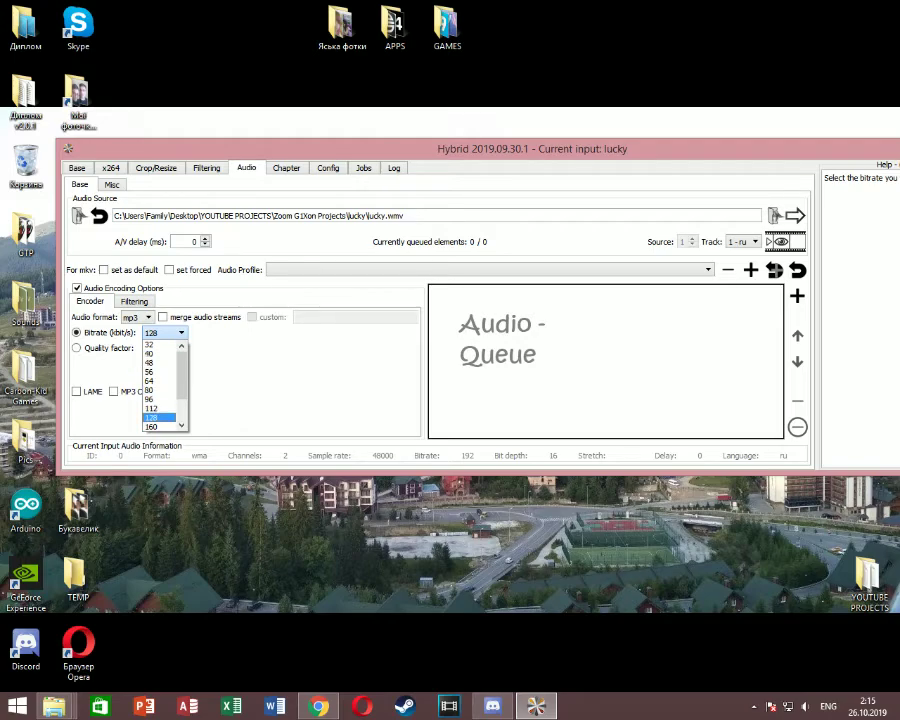
left_click(160, 417)
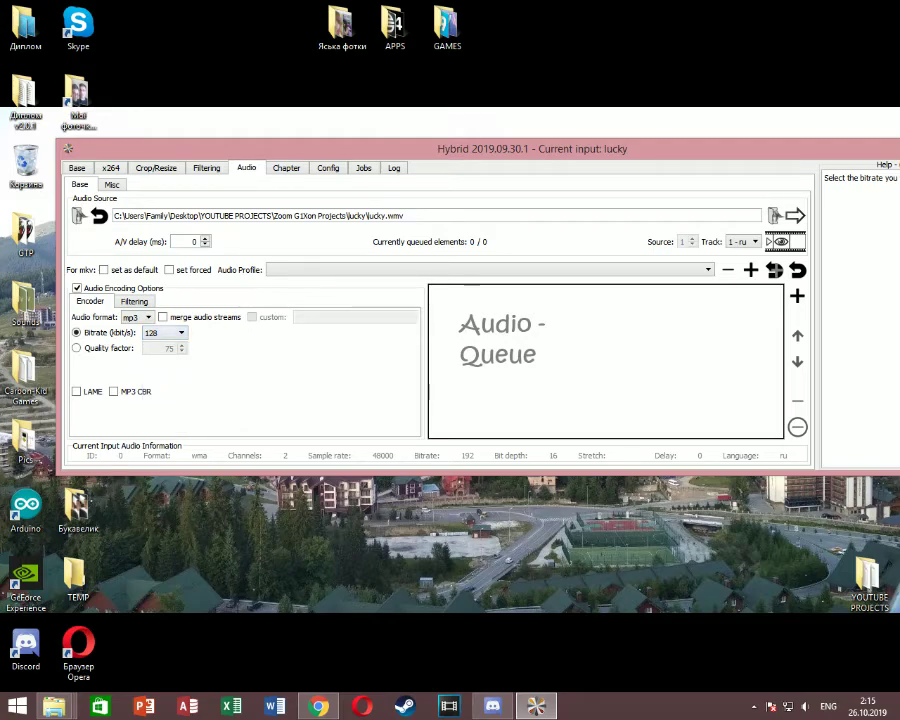
left_click(165, 332)
left_click_drag(181, 376, 181, 396)
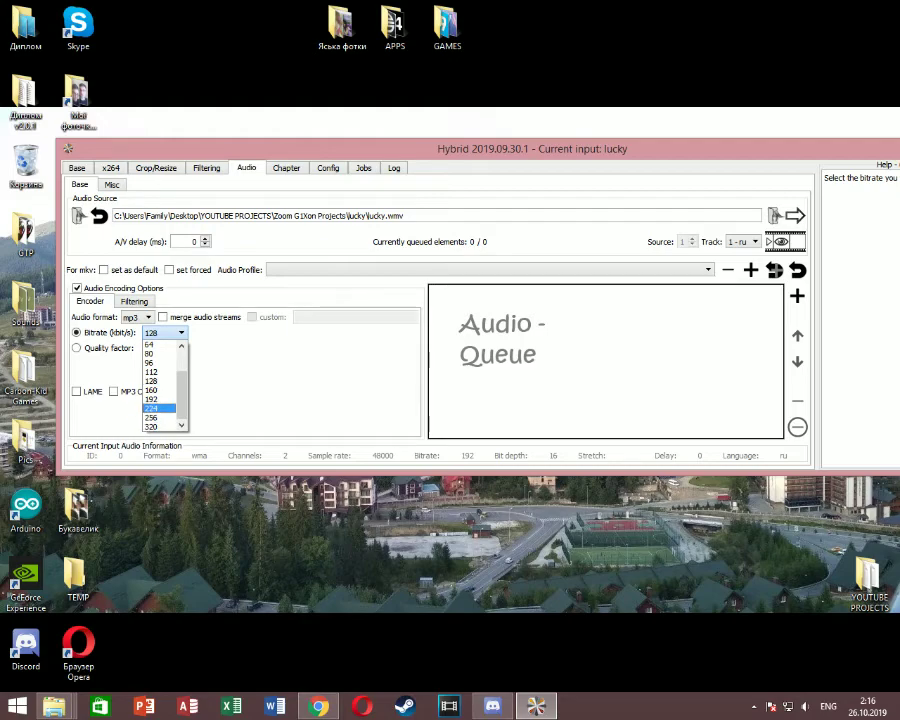
key("Escape")
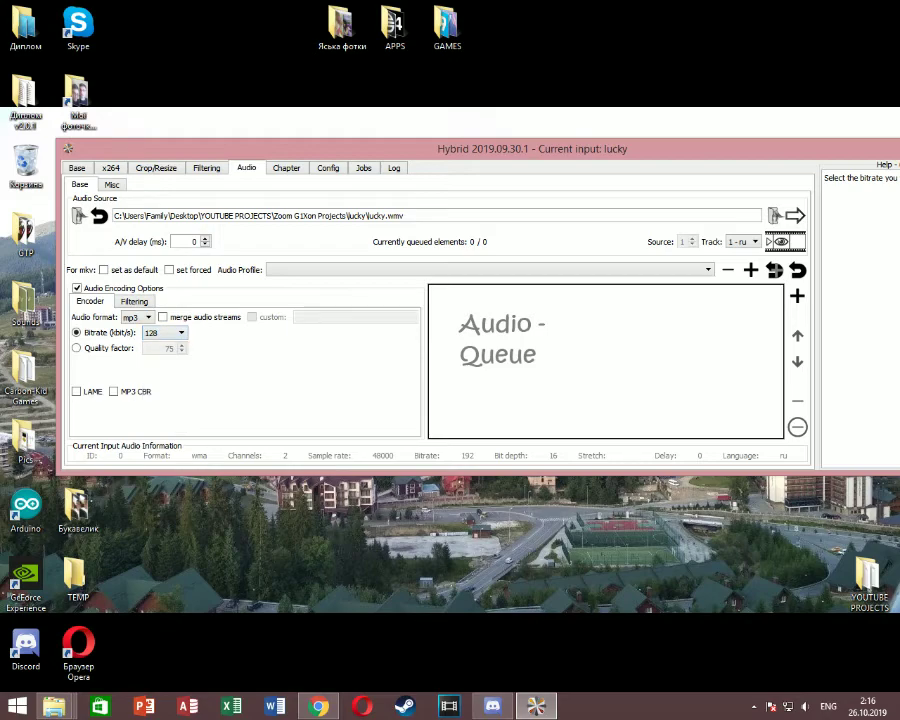
Step: Add the lucky.wmv conversion to the job queue and dismiss the empty audio queue notice
left_click(110, 168)
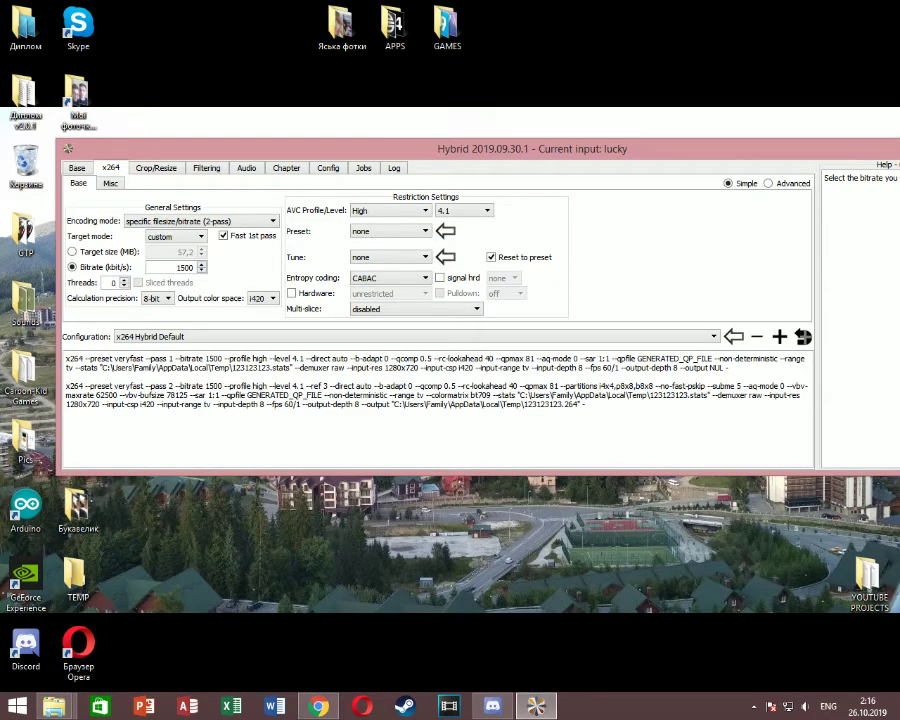
left_click(77, 168)
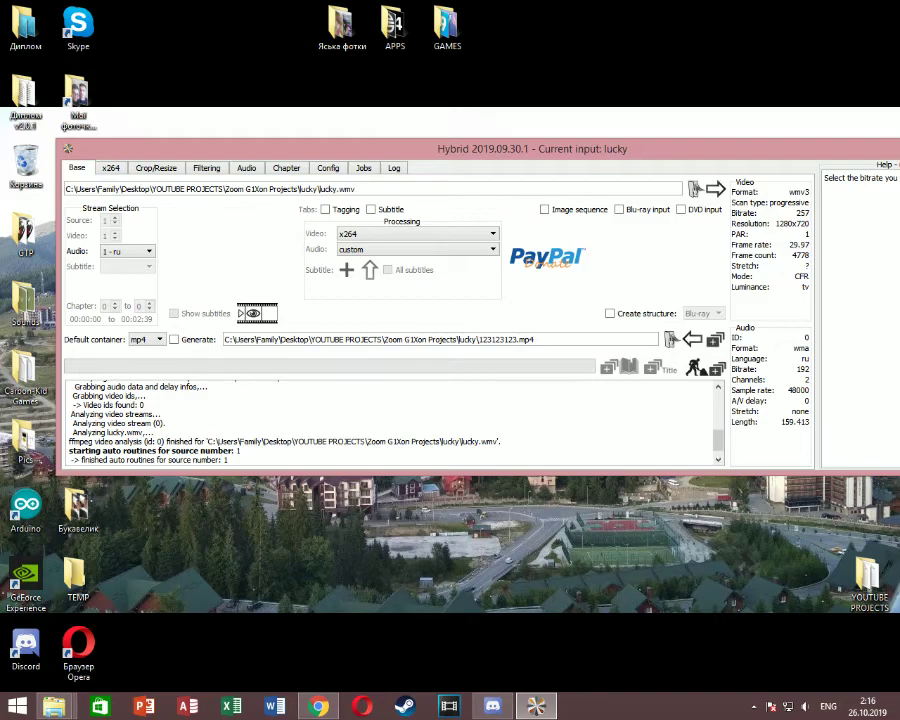
left_click_drag(358, 159, 310, 159)
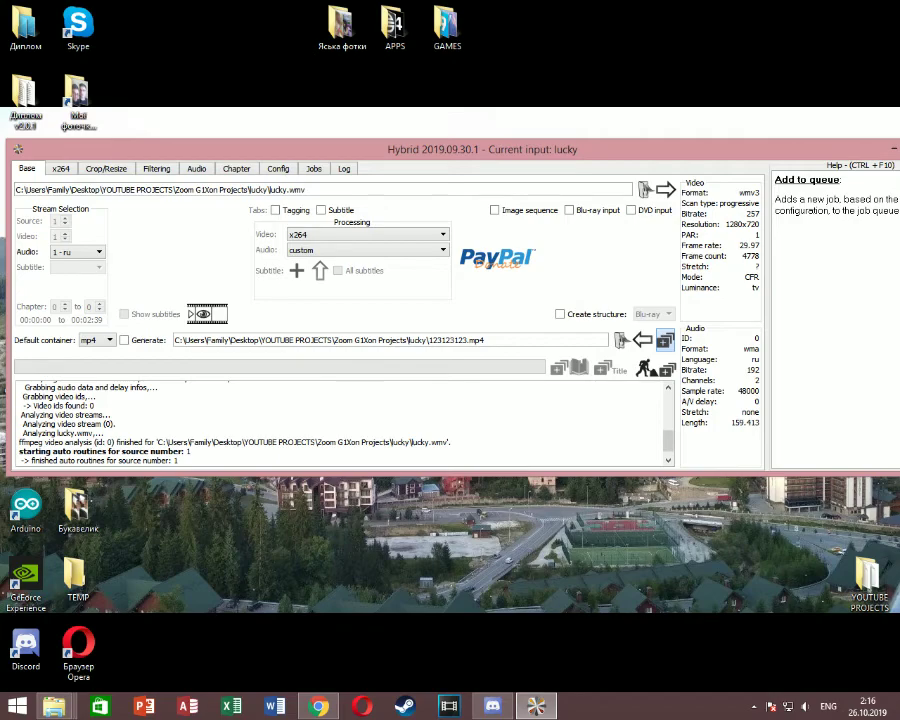
left_click(665, 340)
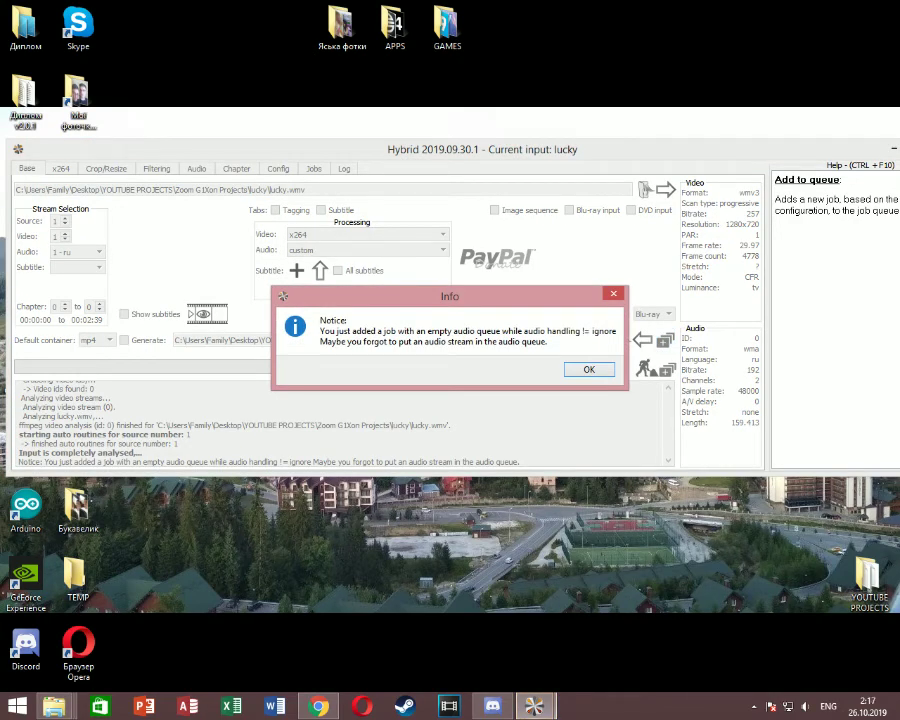
key("Return")
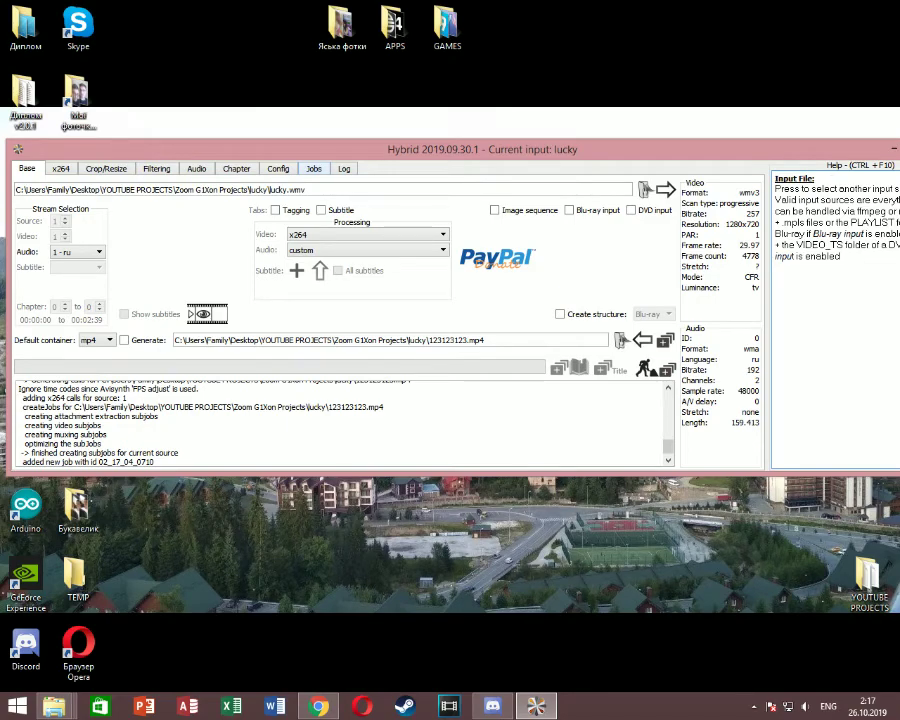
Step: Remove the old 1321.mp4 job from the job queue
left_click(313, 168)
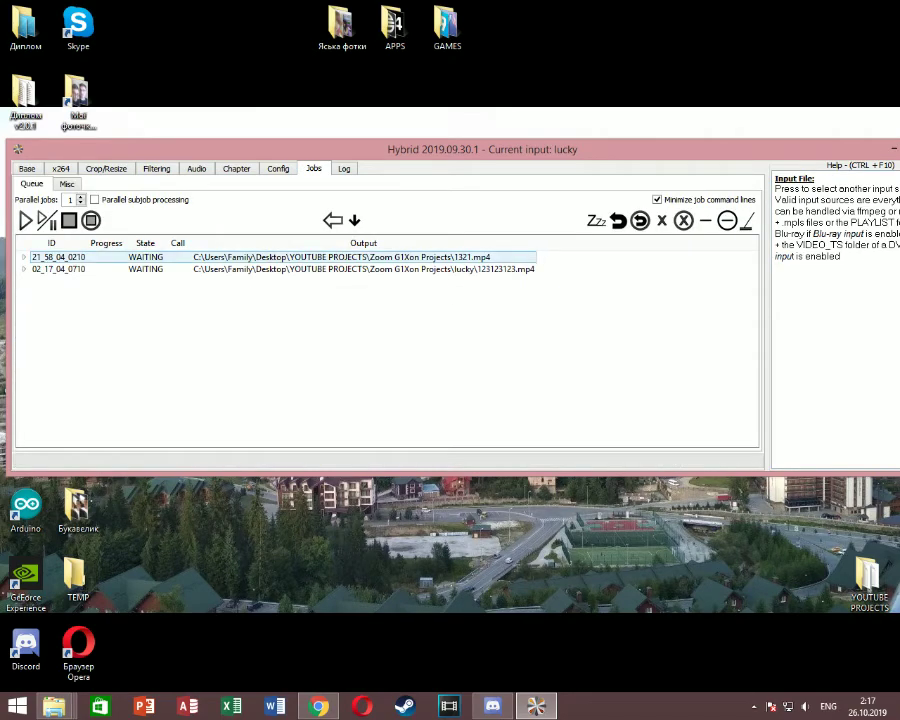
left_click(145, 269)
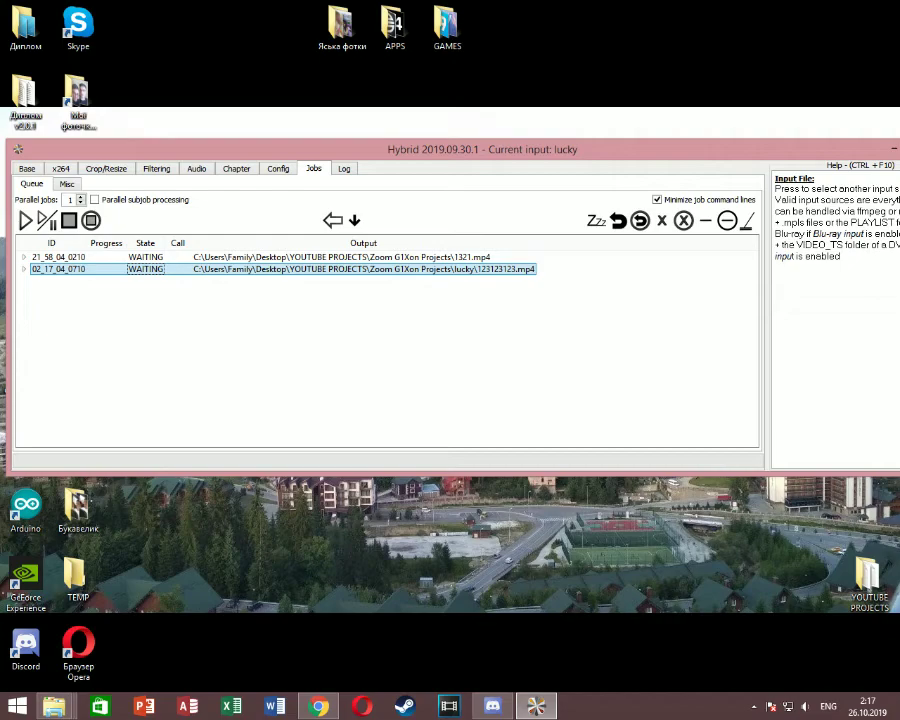
key("ctrl+a")
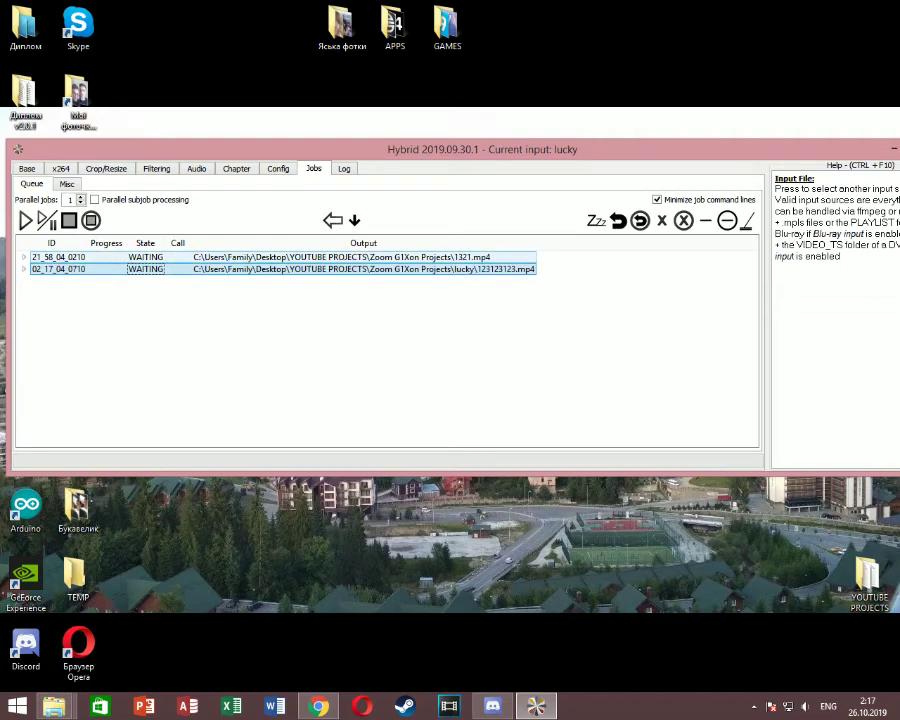
left_click(74, 257)
right_click(74, 257)
left_click(112, 265)
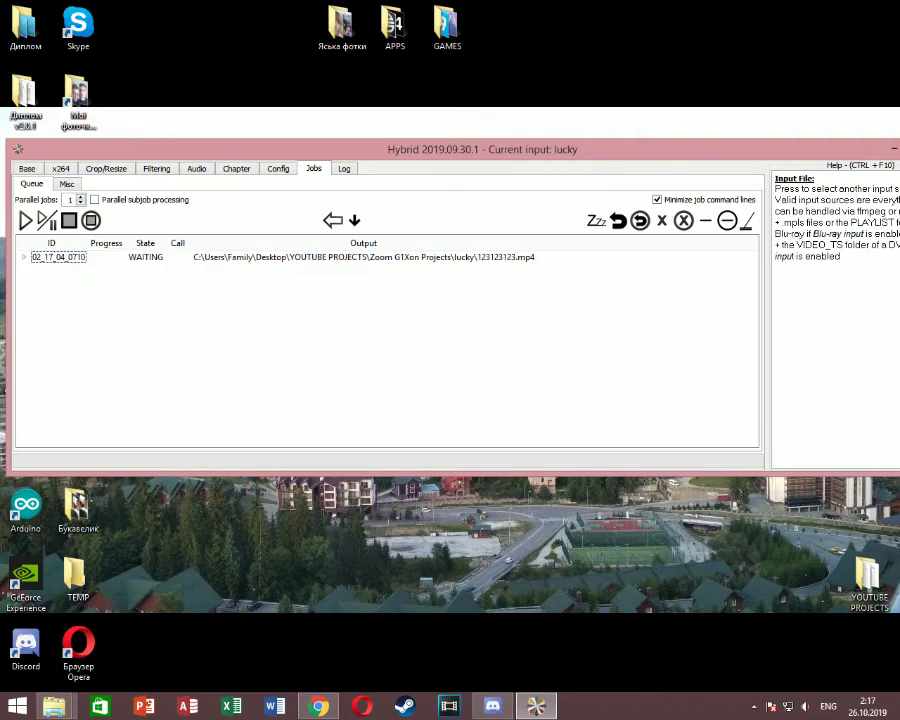
Step: Start processing the 123123123.mp4 job and expand it to inspect the first-pass video encoding subjob
left_click(74, 257)
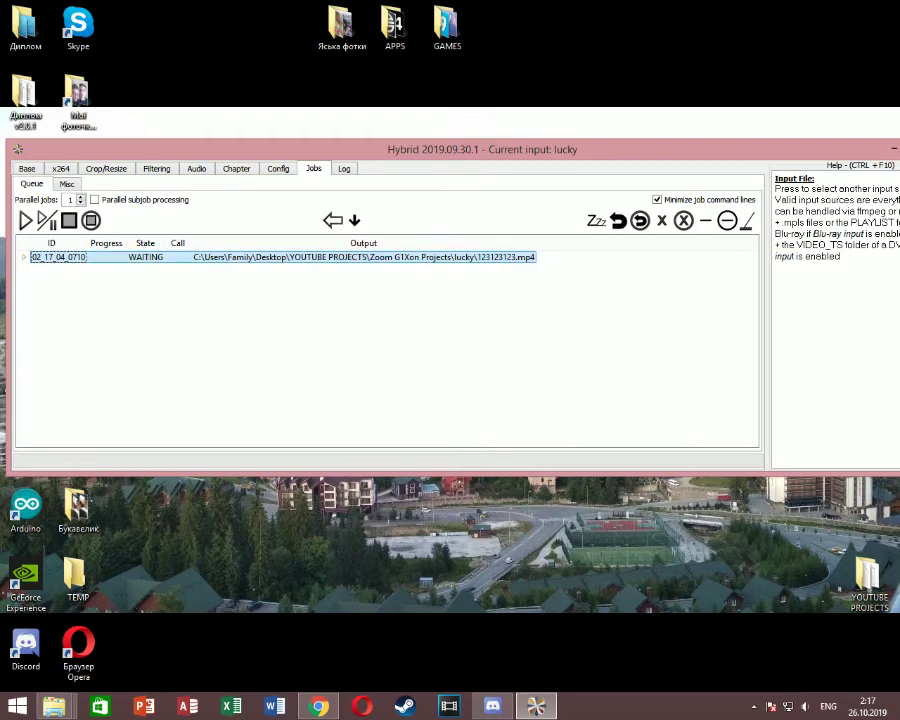
left_click(25, 220)
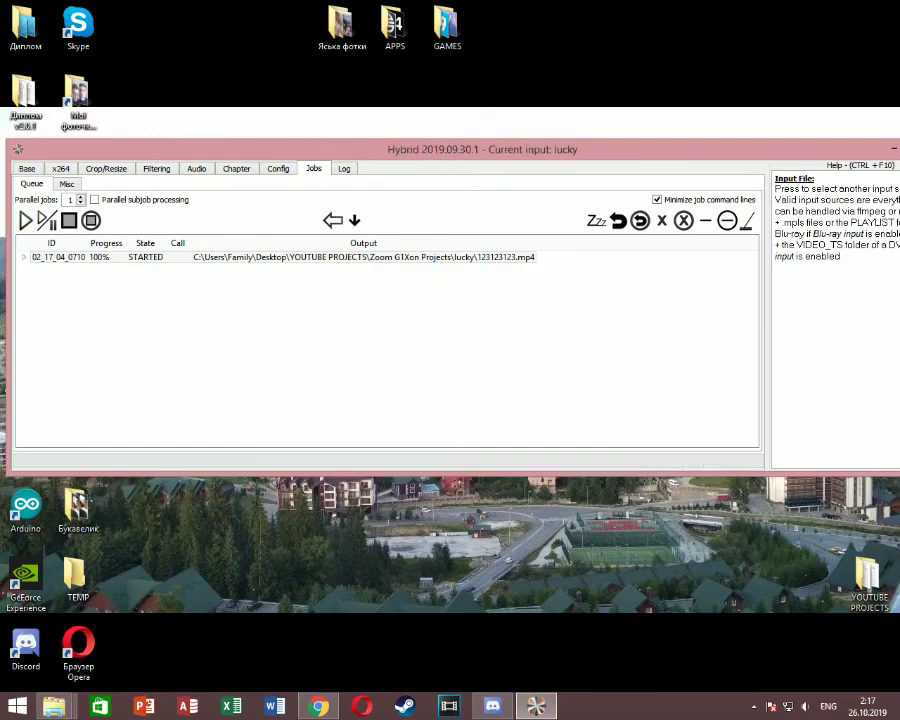
left_click(24, 257)
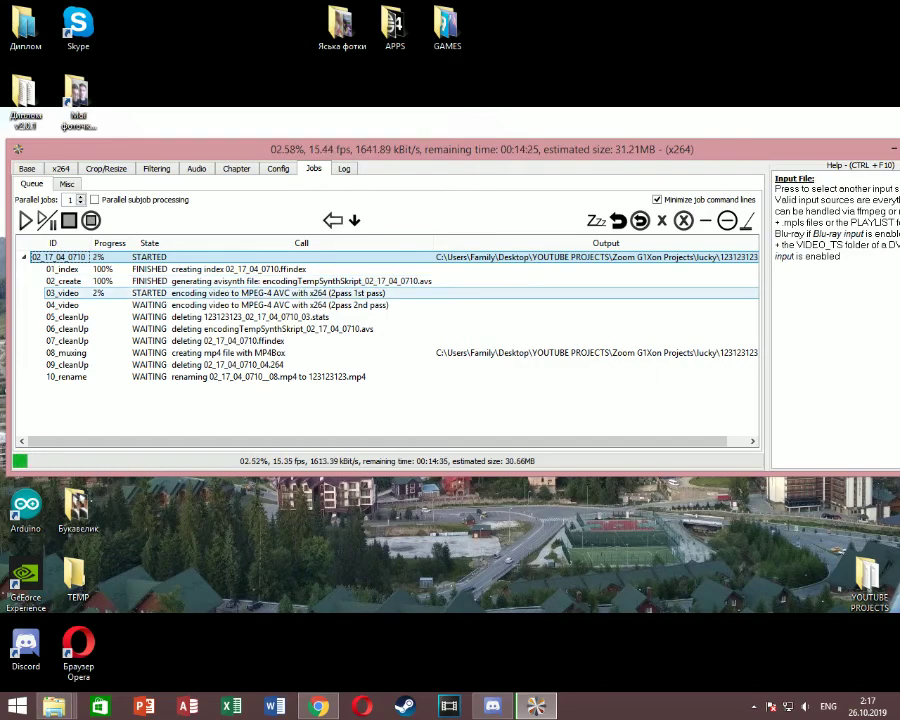
left_click(149, 293)
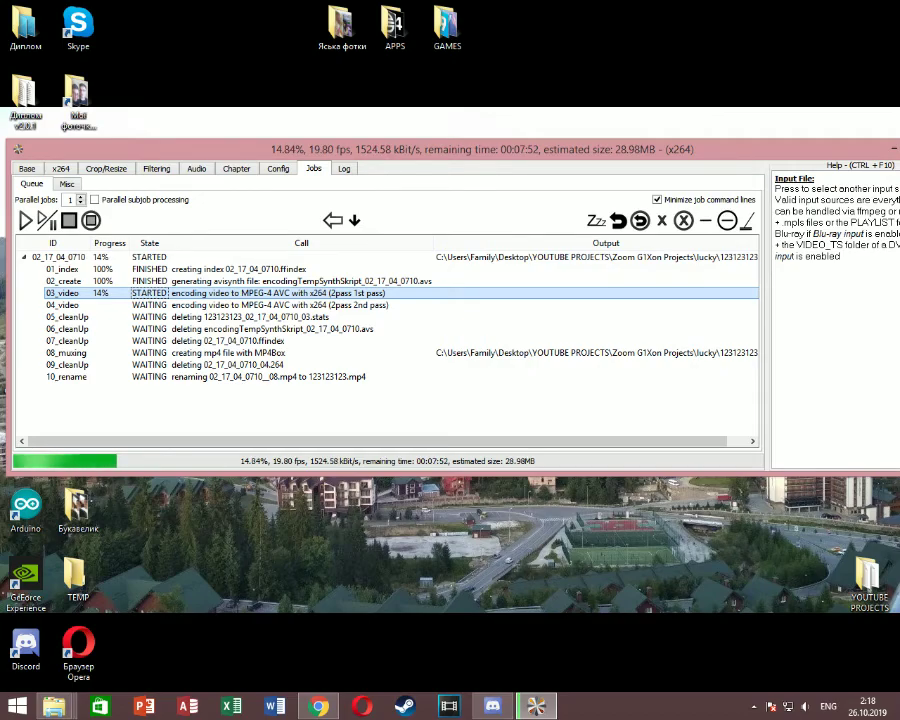
Step: Open the APPS folder on the desktop, locate the Vegas Pro 13.0 (64-bit) shortcut and close the folder
mouse_move(349, 157)
left_mouse_down()
mouse_move(419, 165)
mouse_move(347, 161)
left_mouse_up()
double_click(395, 22)
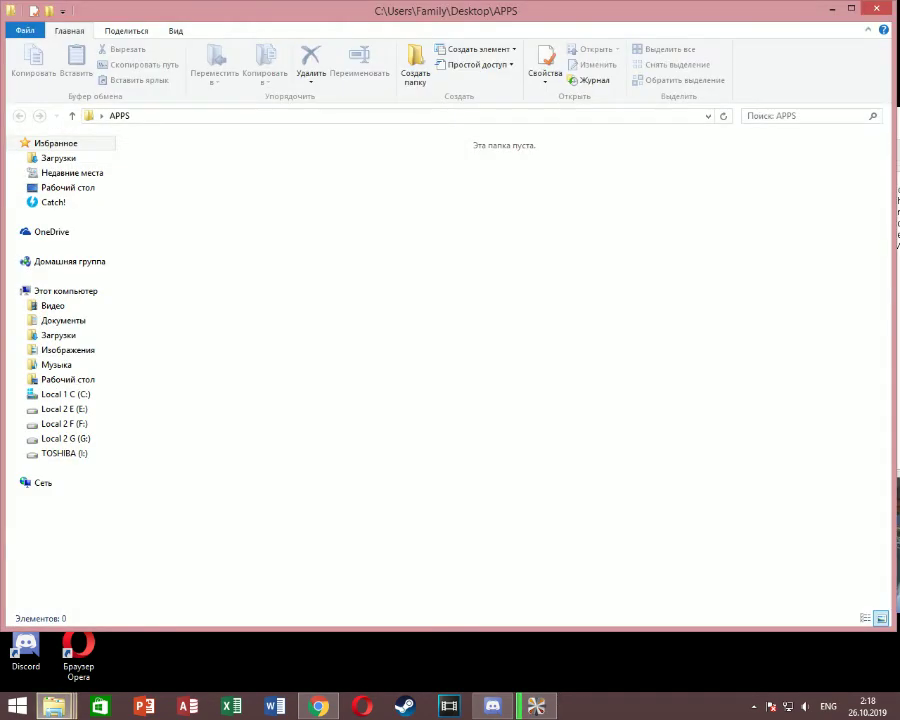
scroll(540, 520, "down", 3)
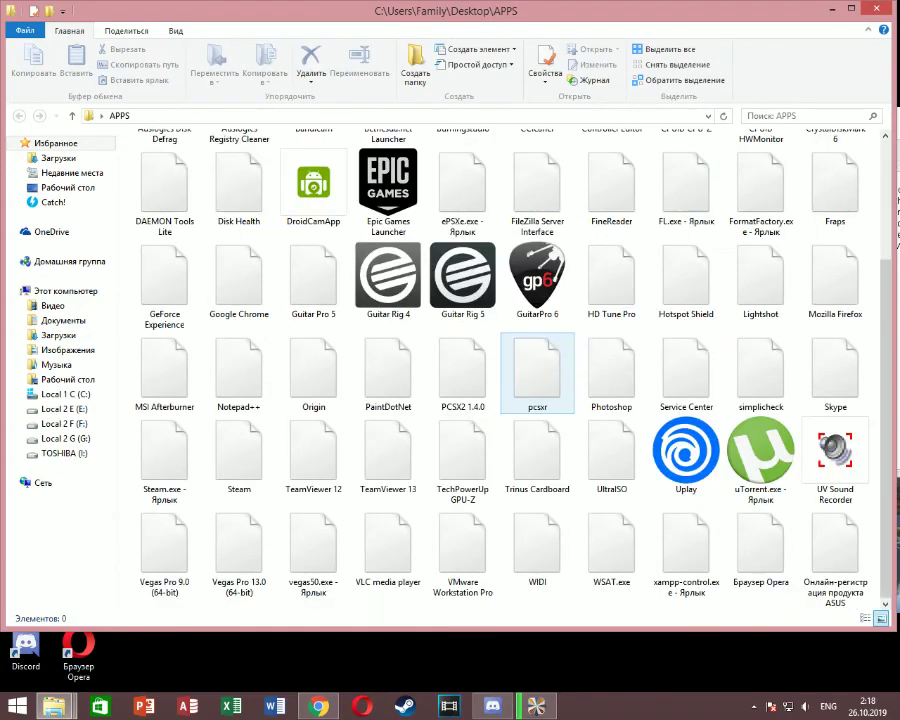
left_click(239, 553)
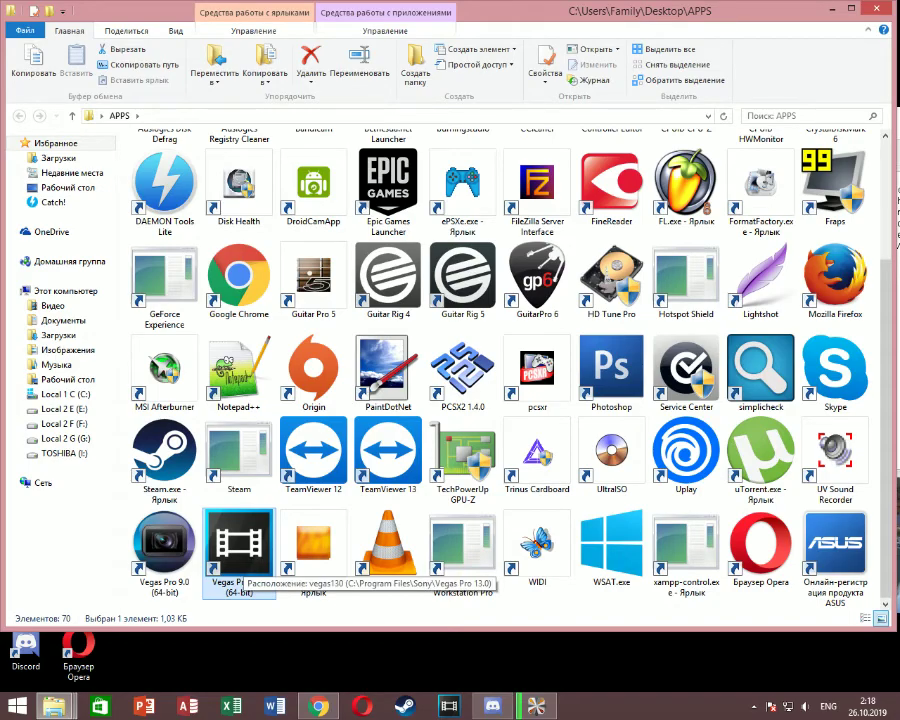
left_click(876, 8)
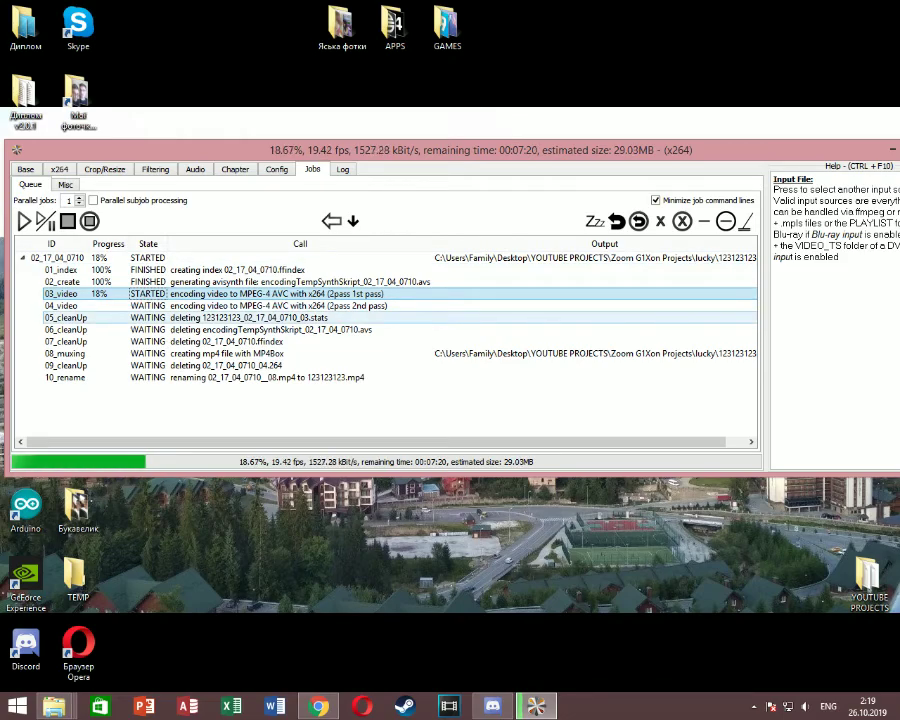
key("Down")
key("Down")
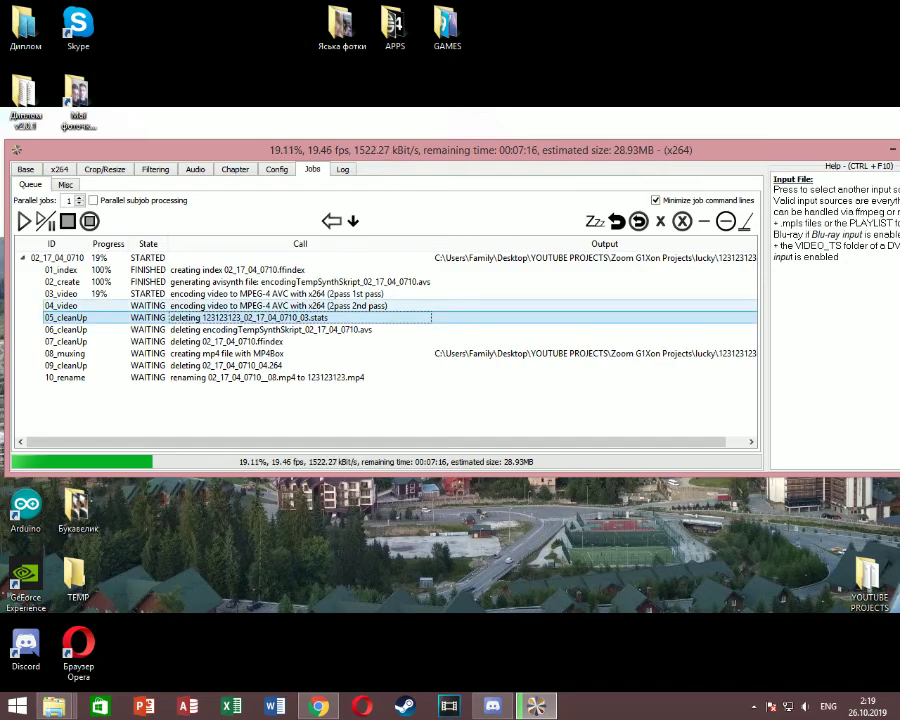
key("Up")
key("Up")
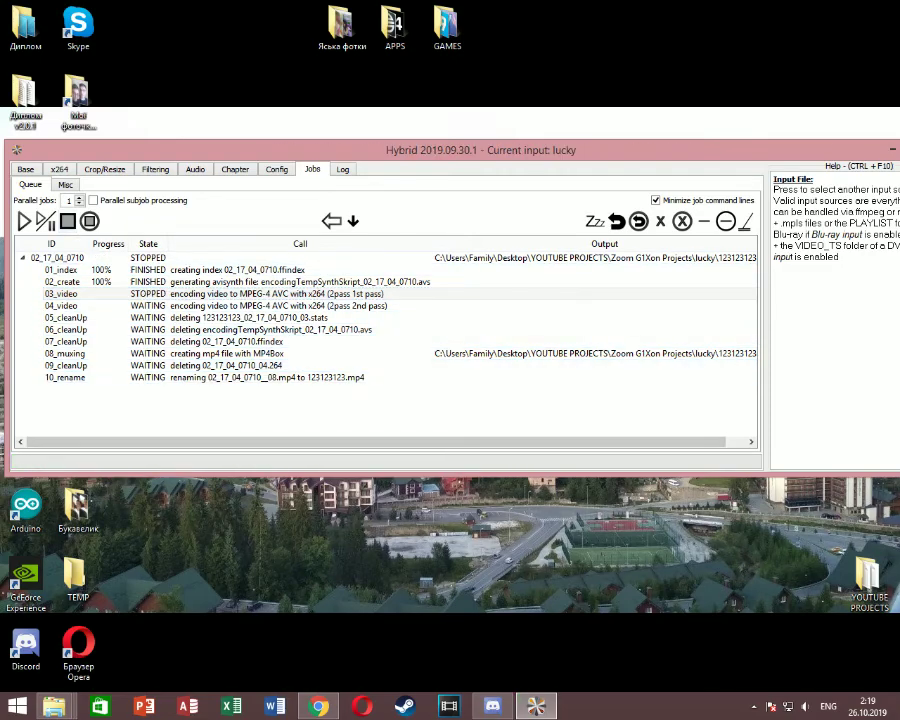
Step: Minimize Hybrid and switch to the lucky project folder in File Explorer
left_click_drag(830, 149, 774, 161)
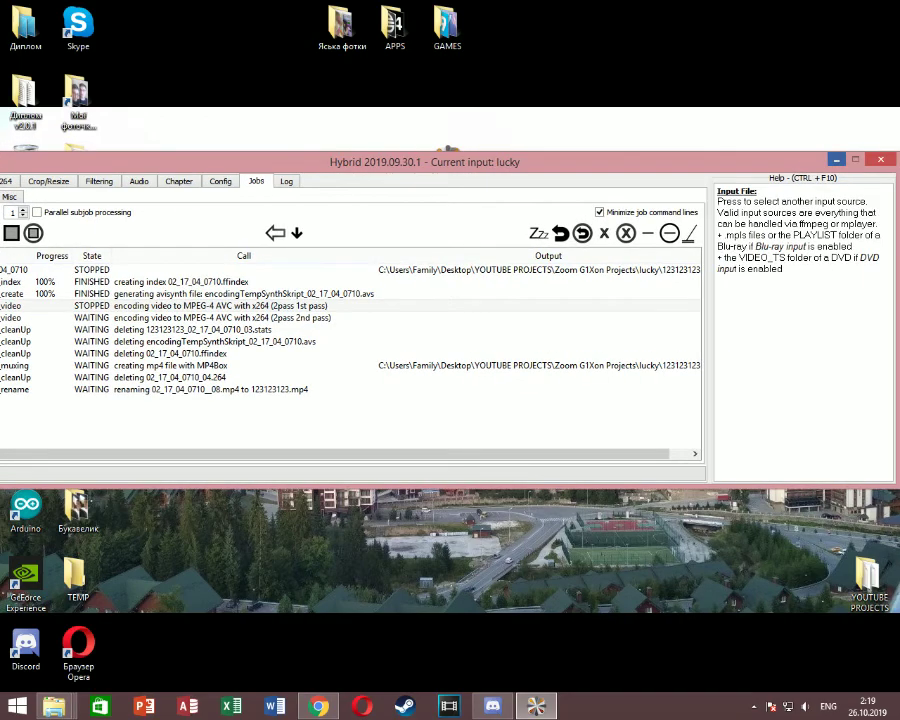
left_click(835, 159)
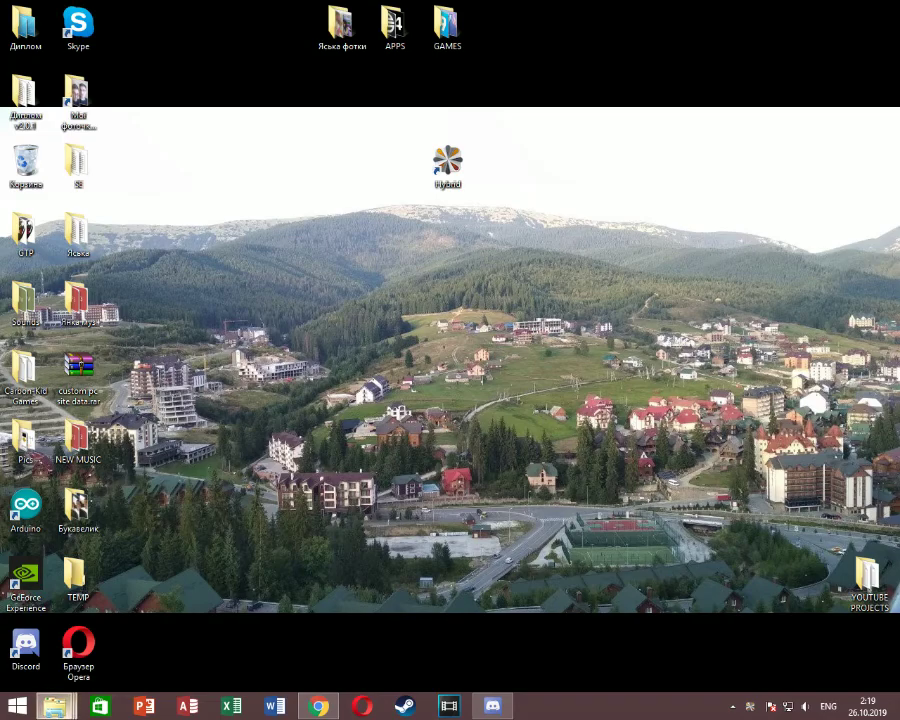
mouse_move(54, 706)
left_click(90, 618)
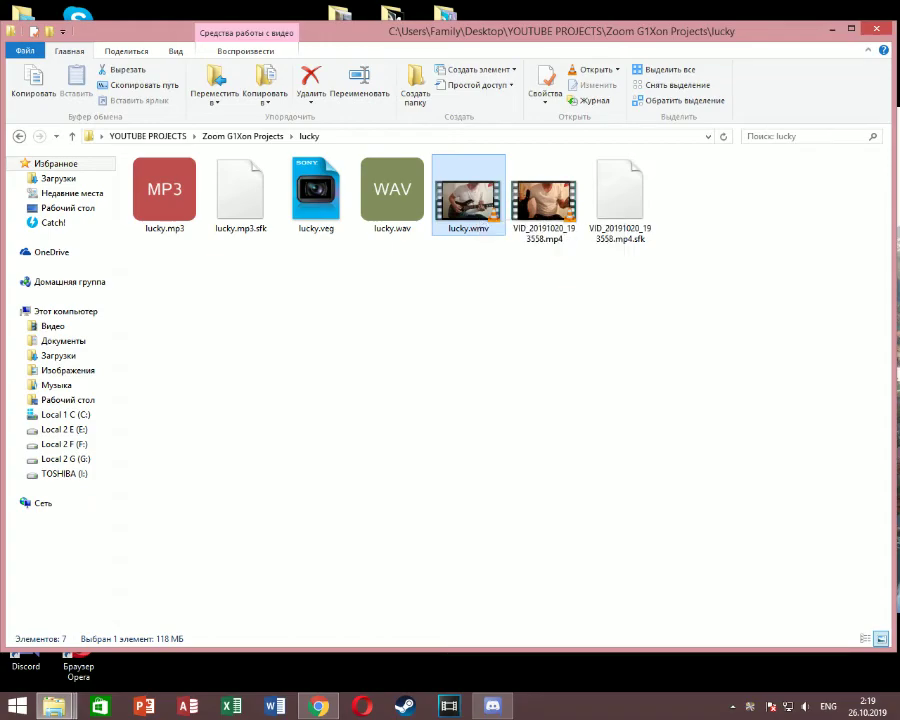
Step: Check the frame rate in the detailed file properties of lucky.wmv and close the properties
right_click(466, 193)
left_click(520, 562)
left_click(596, 234)
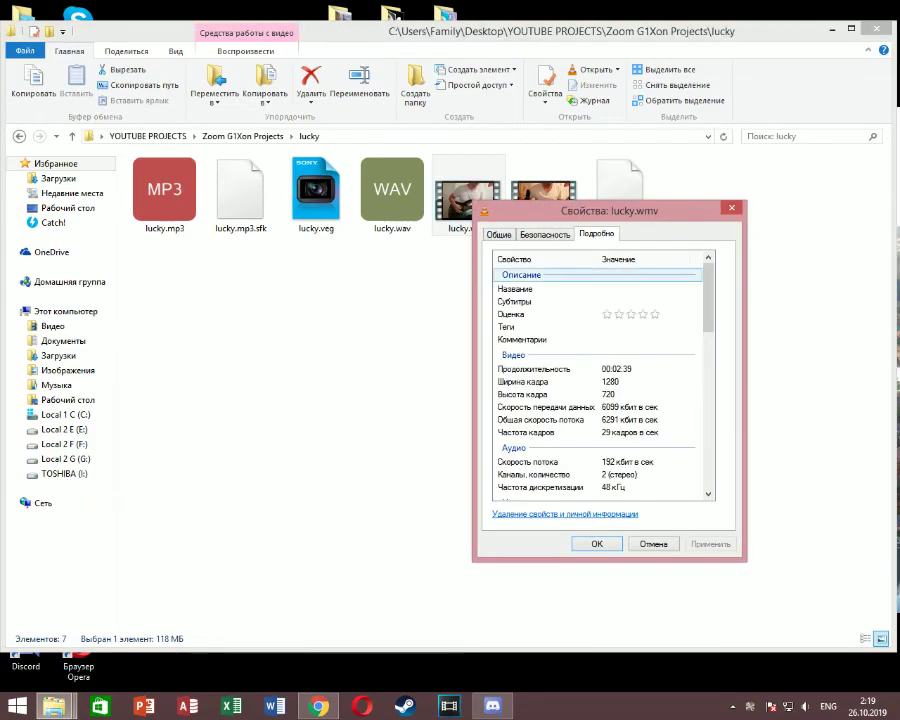
left_click(593, 432)
left_click(731, 208)
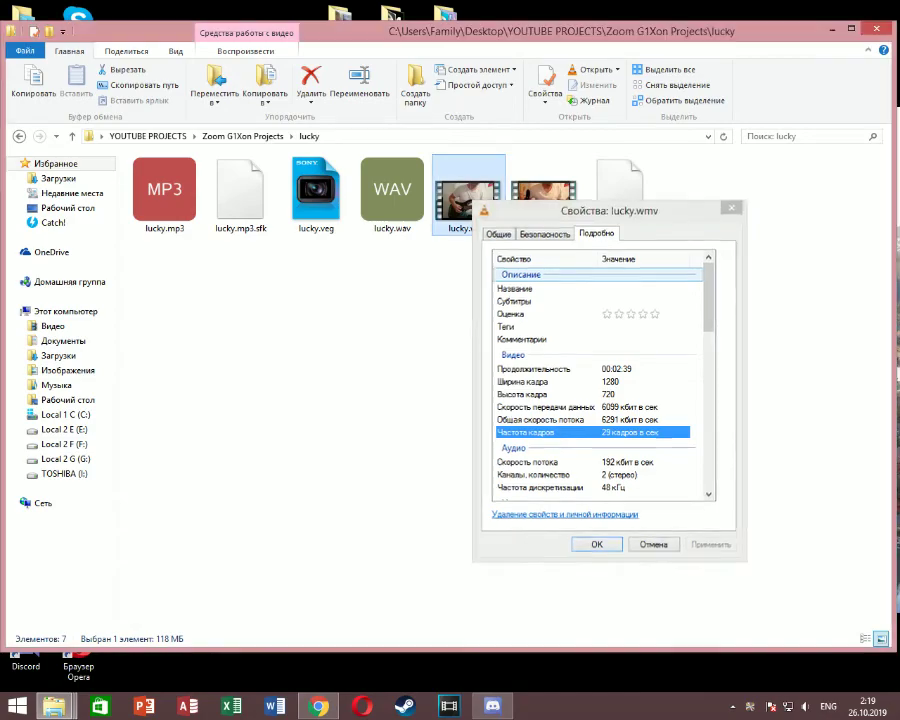
Step: Switch to the YouTube video "Daft Punk - Get Lucky guitar cover" in Chrome and check its playback quality setting
left_click(318, 706)
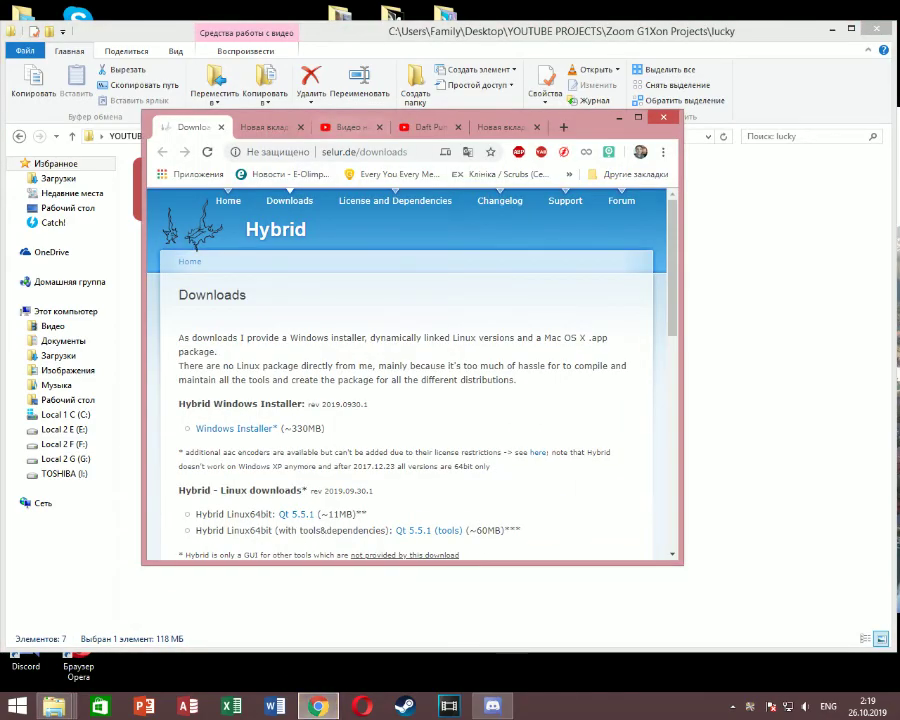
left_click(428, 127)
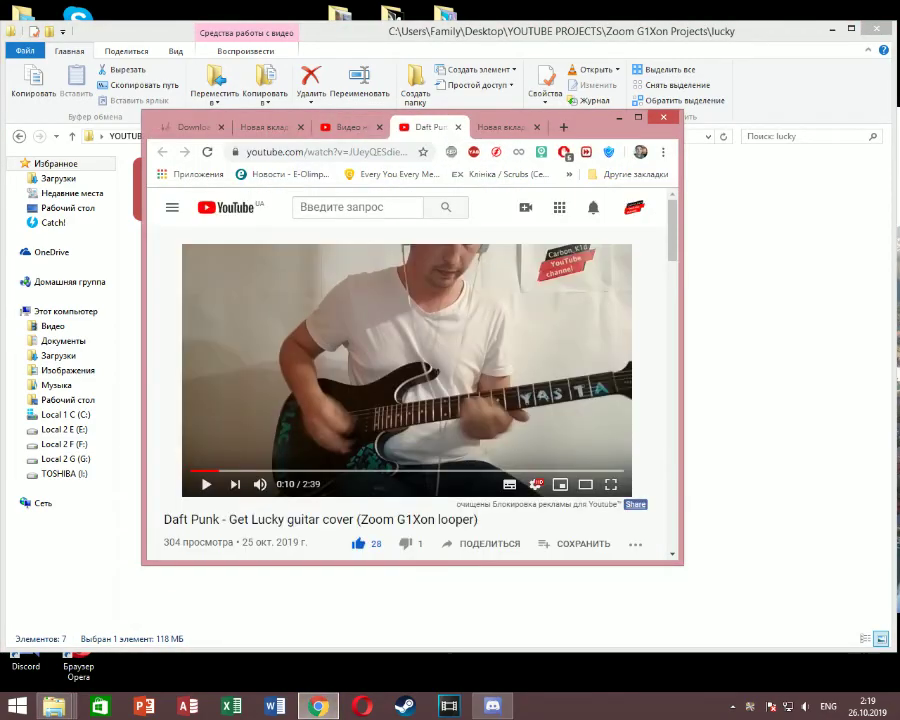
left_click(536, 485)
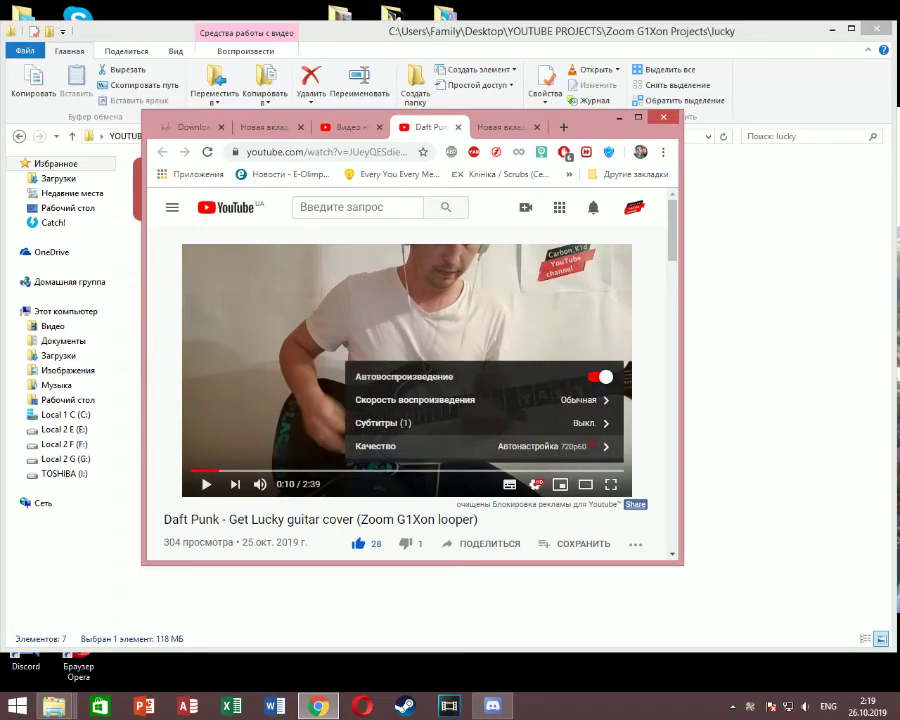
left_click(536, 485)
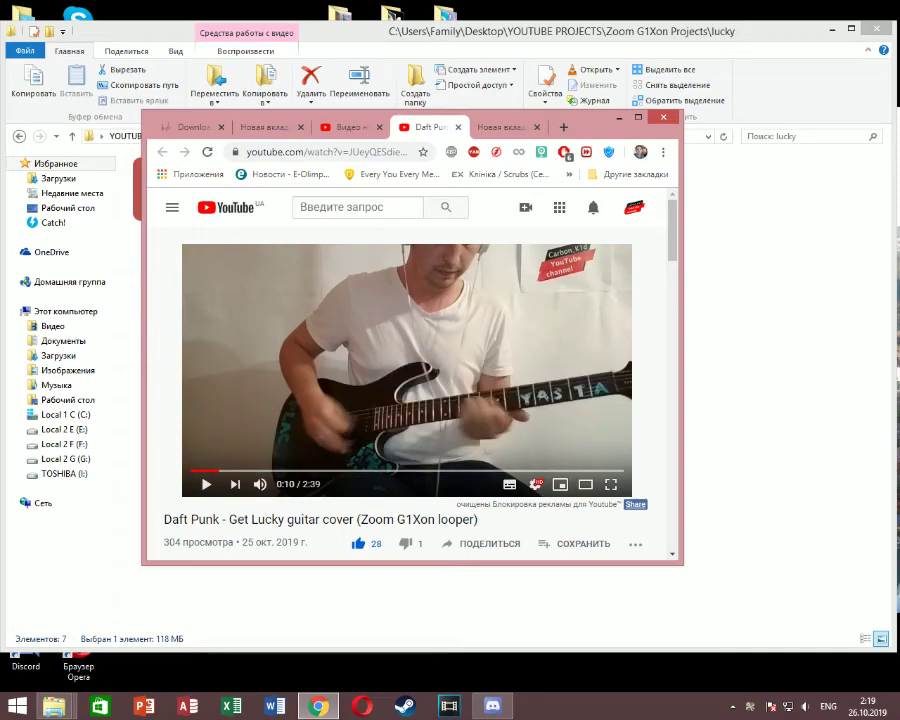
Step: Resize the browser window around the guitar cover video and move the lucky folder window lower on the desktop
left_click_drag(142, 565, 19, 607)
left_click_drag(683, 608, 562, 541)
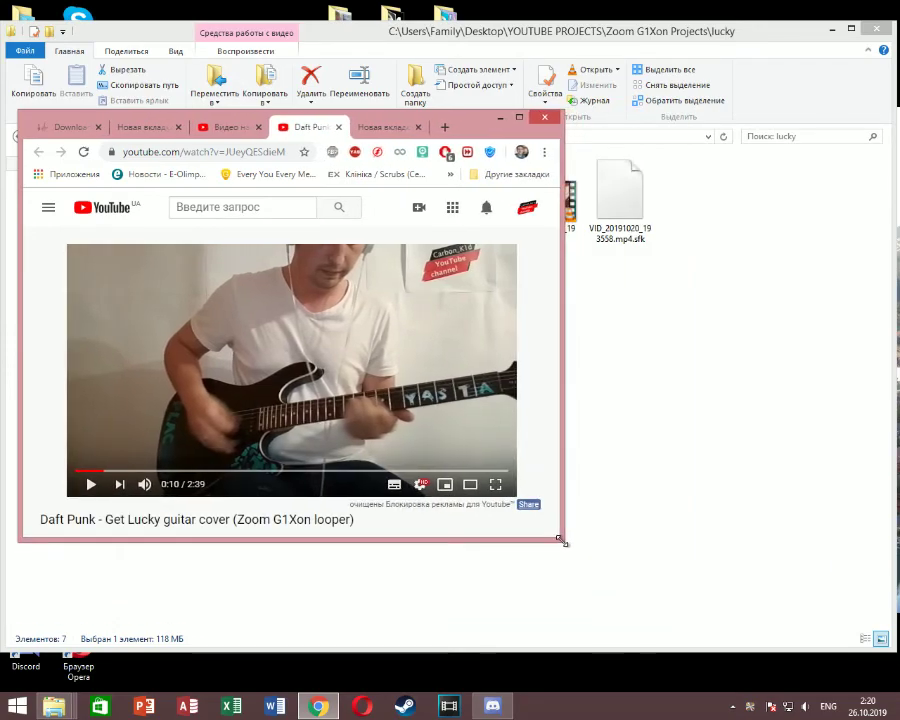
left_click_drag(790, 31, 759, 207)
left_click_drag(163, 212, 162, 326)
left_click(474, 117)
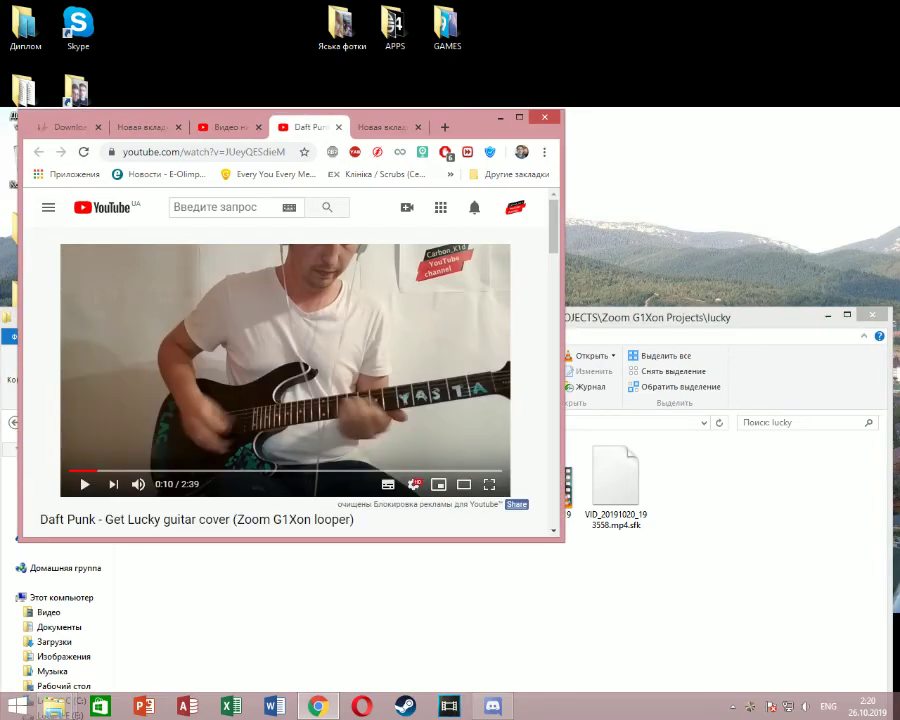
left_click_drag(564, 539, 553, 570)
Step: Open lucky.wmv in VLC, minimize the folder and arrange the shrunken player beside the YouTube video
key("alt+Tab")
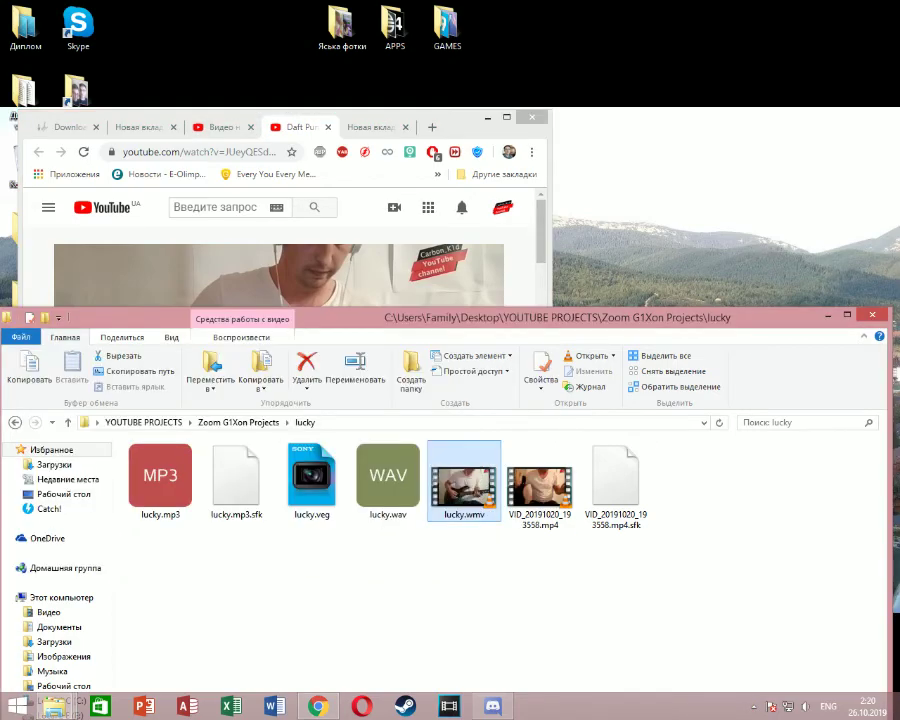
key("Return")
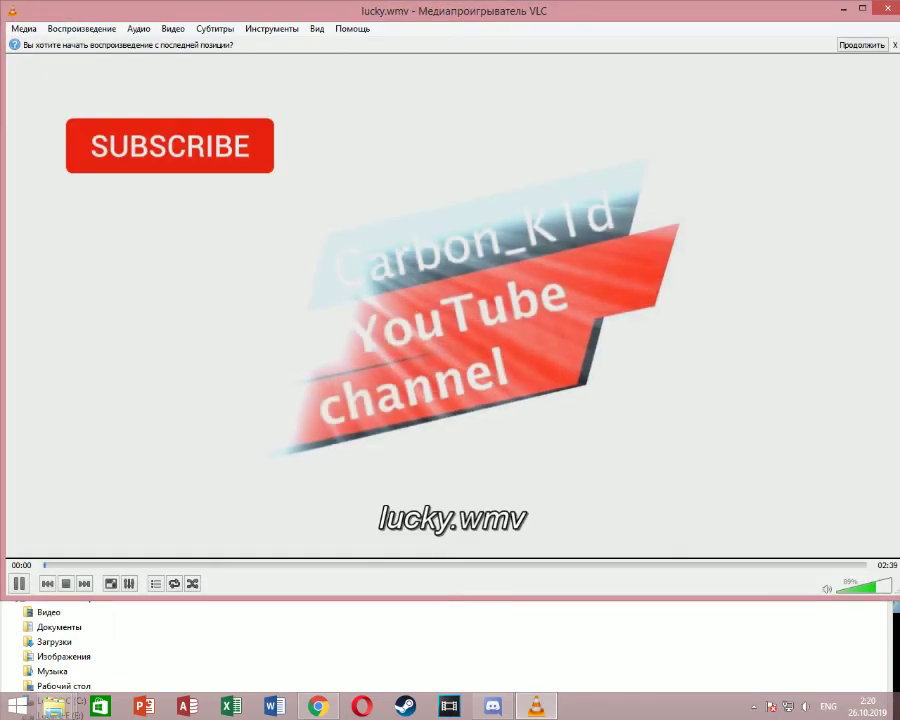
left_click_drag(3, 3, 428, 263)
left_click_drag(360, 318, 363, 318)
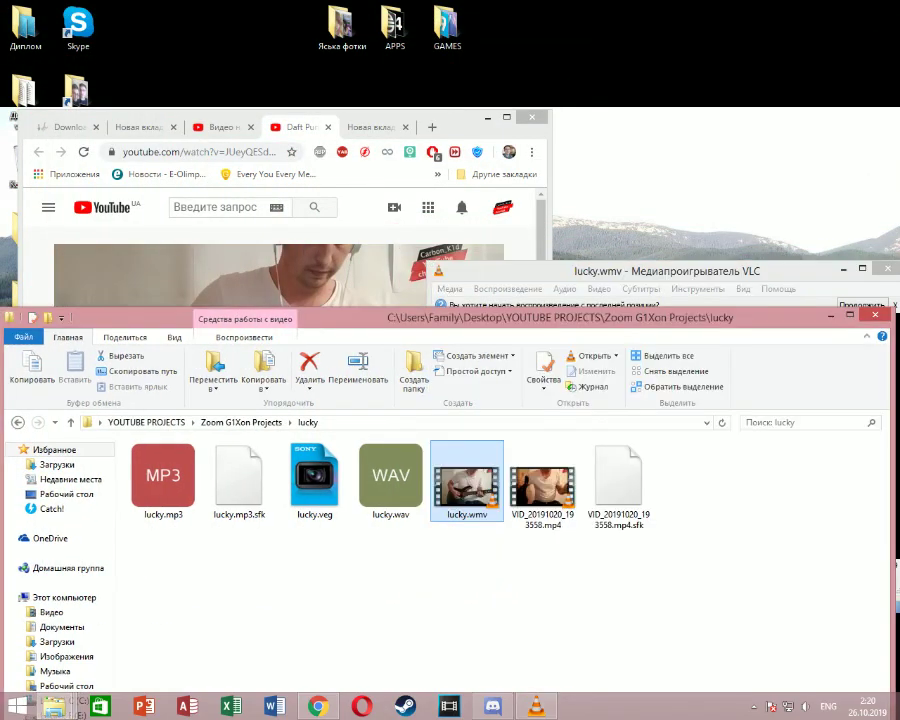
left_click(830, 316)
left_click_drag(450, 122, 402, 130)
key("alt+Tab")
left_click_drag(586, 273, 618, 236)
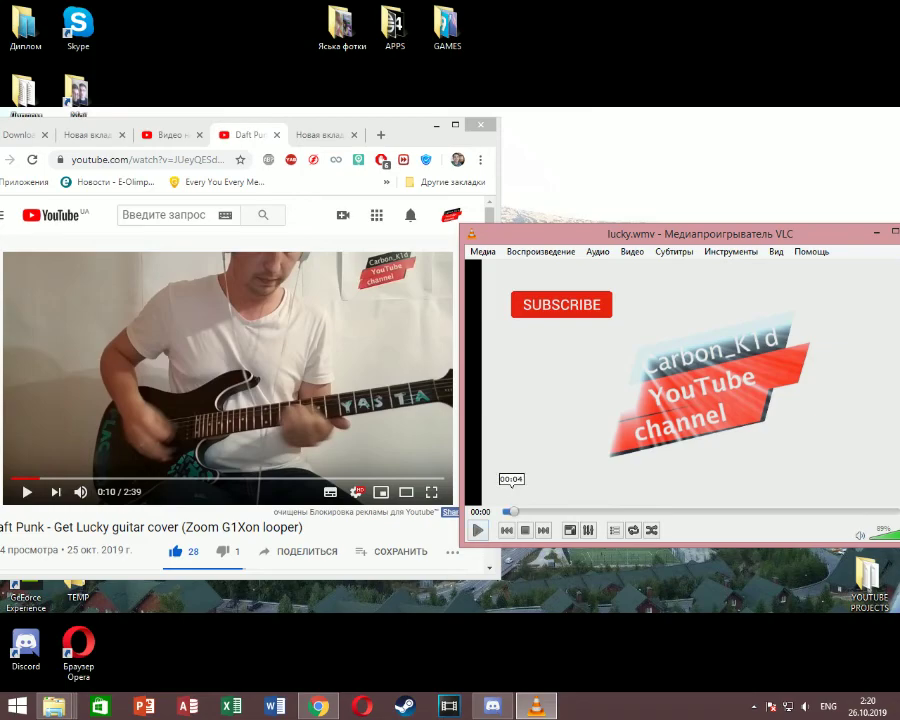
Step: Cue lucky.wmv and the YouTube video near their beginnings and play both side by side to compare their smoothness
left_click(511, 511)
left_click_drag(38, 478, 31, 478)
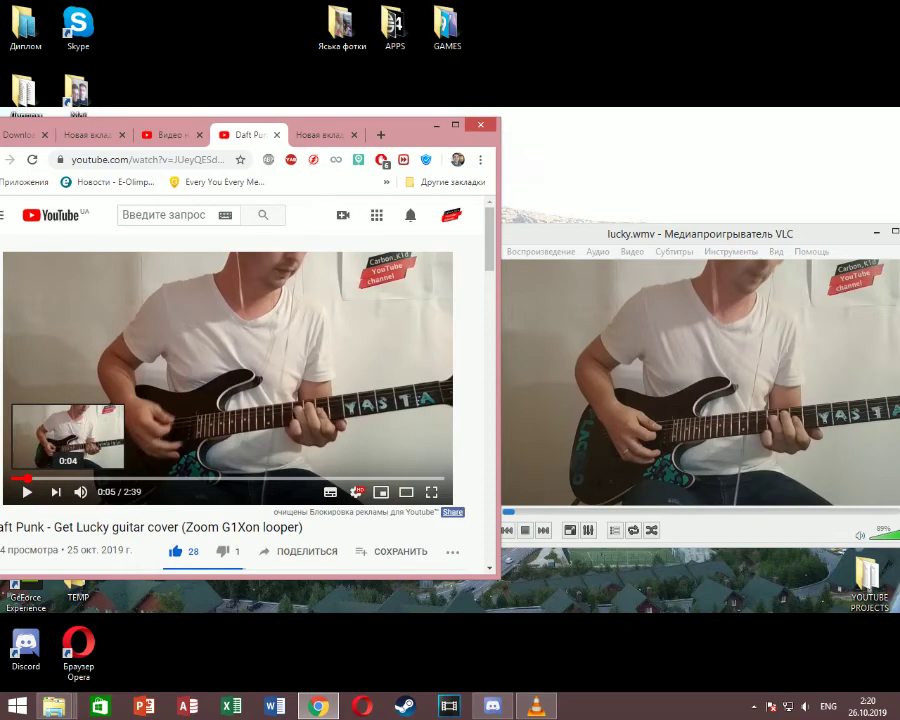
left_click(24, 478)
left_click(17, 478)
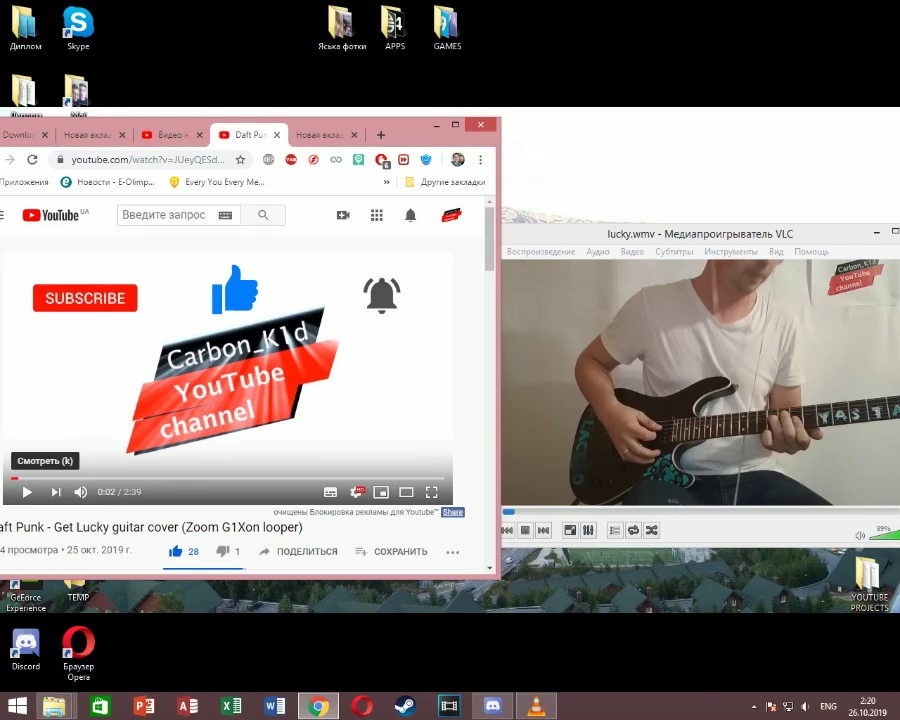
left_click(27, 491)
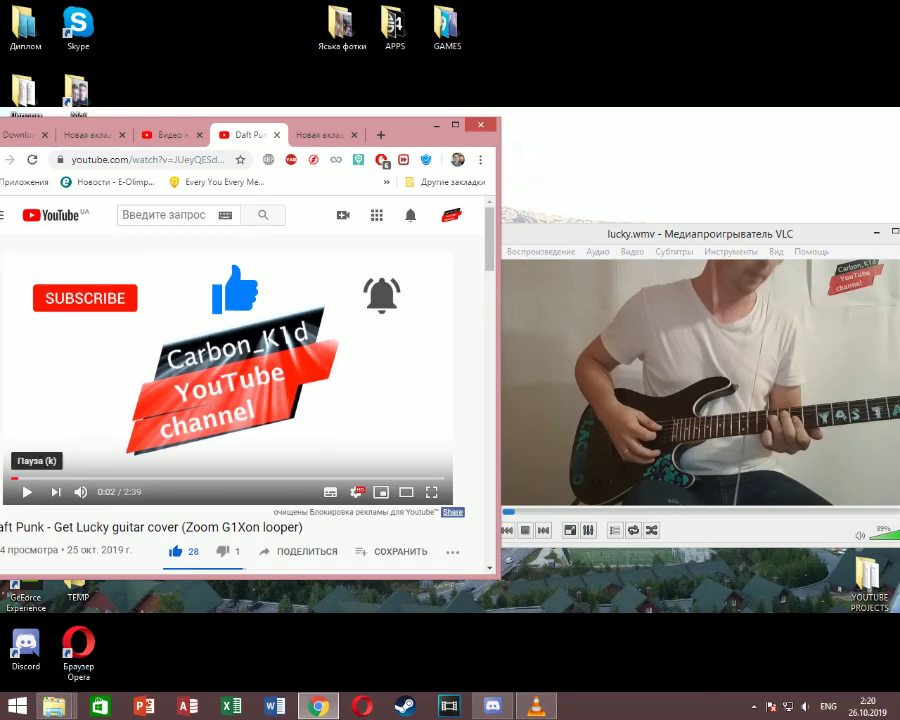
key("alt+Tab")
left_click(478, 530)
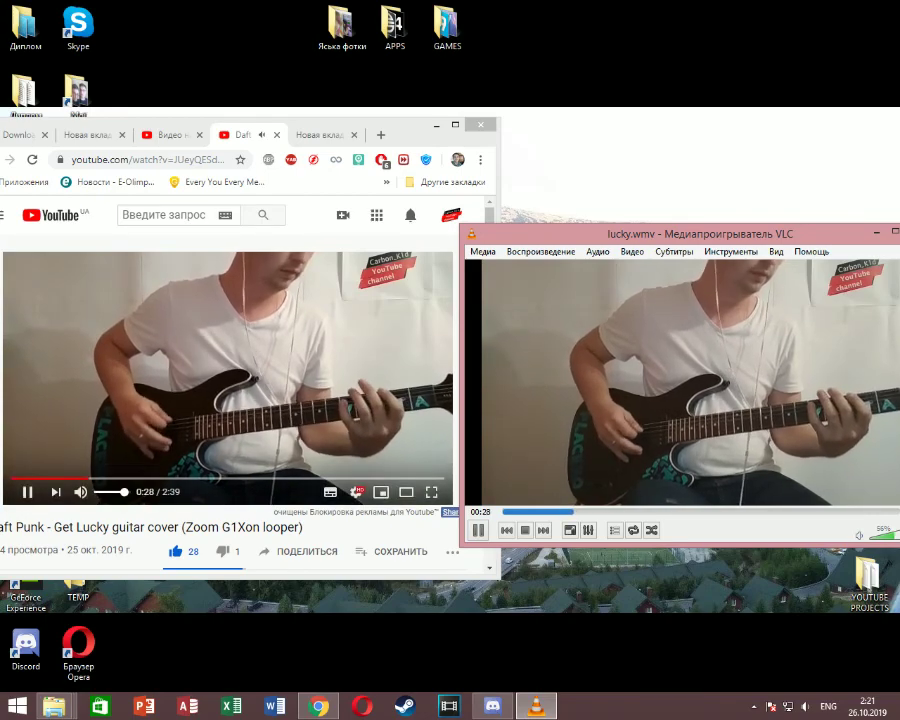
Step: Lower the YouTube video's volume and set the VLC volume to 34% while both videos play
key("alt+Tab")
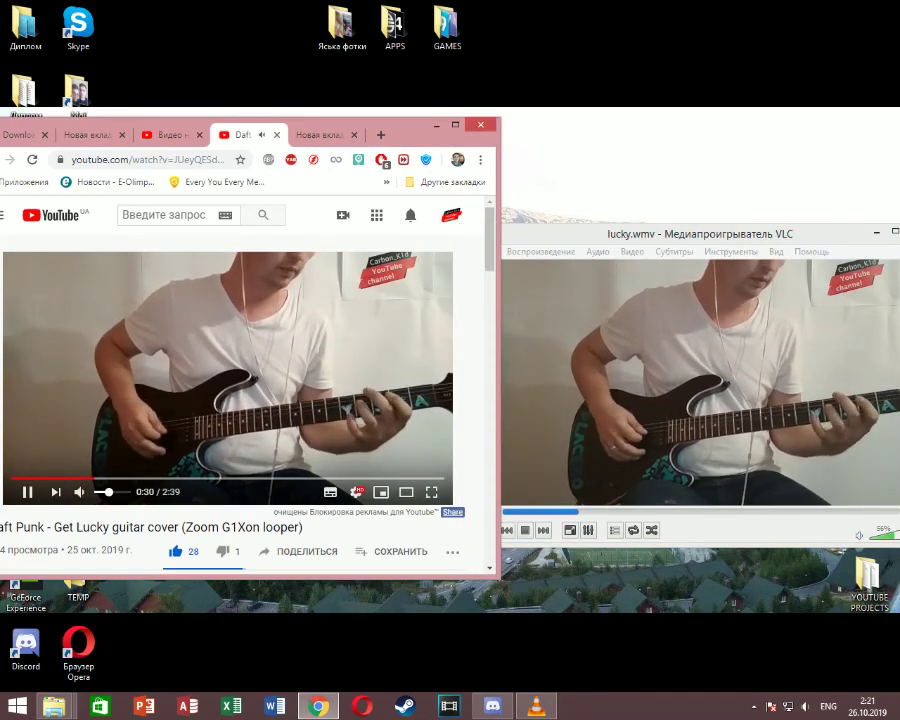
key("alt+Tab")
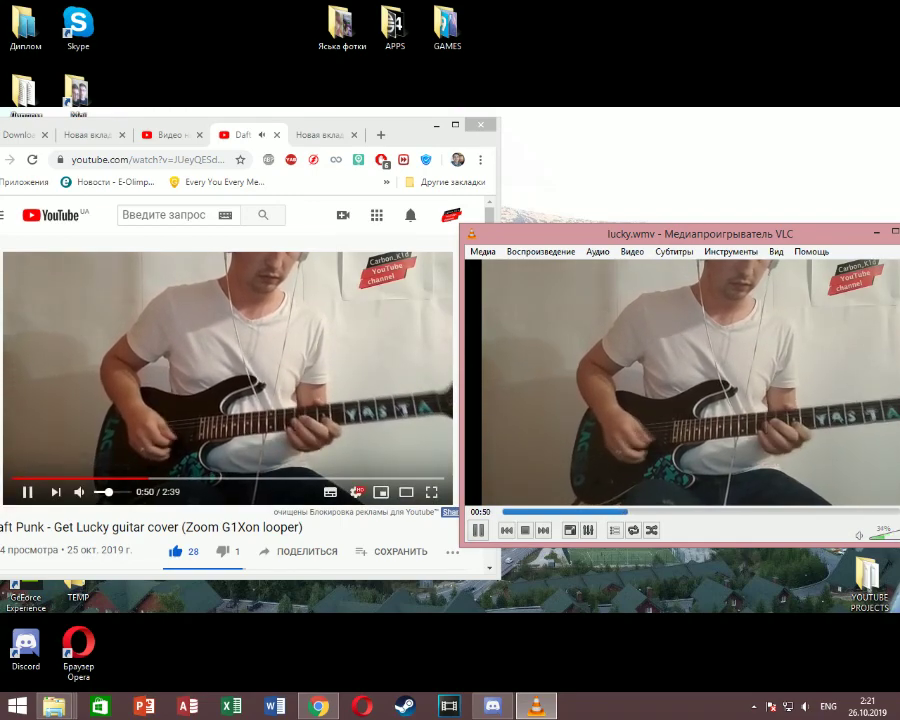
left_click(105, 492)
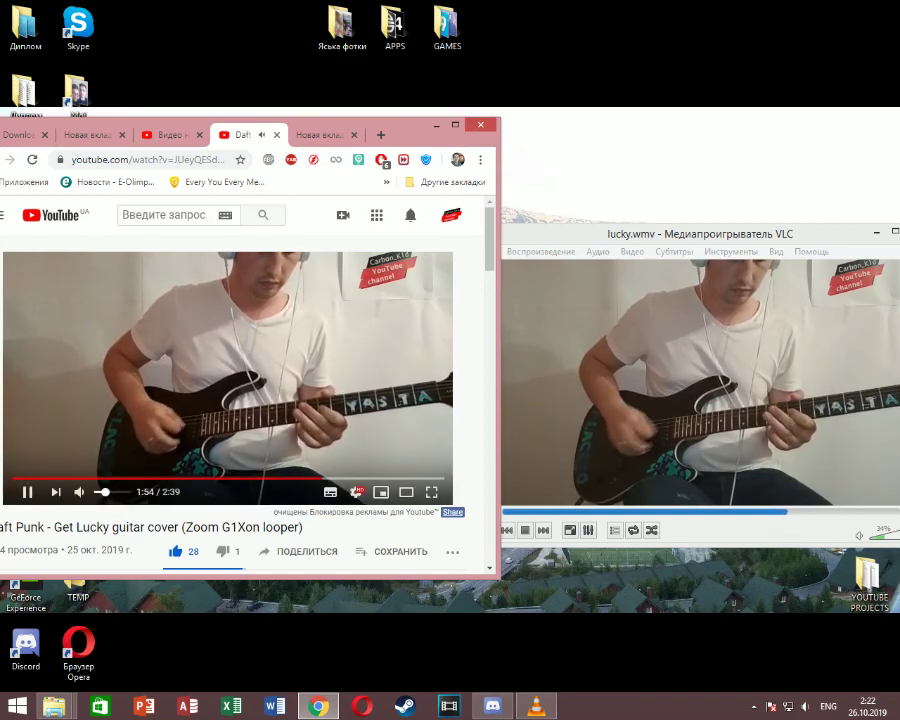
Step: Pause lucky.wmv at 01:58 in VLC and turn the YouTube video's volume down further
key("space")
key("space")
key("space")
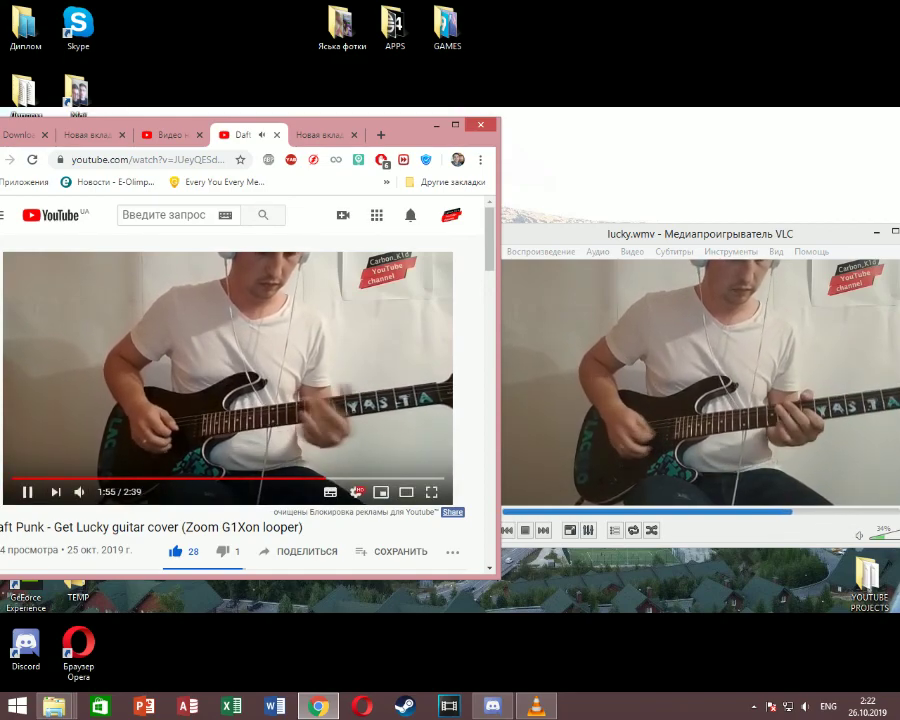
key("alt+Tab")
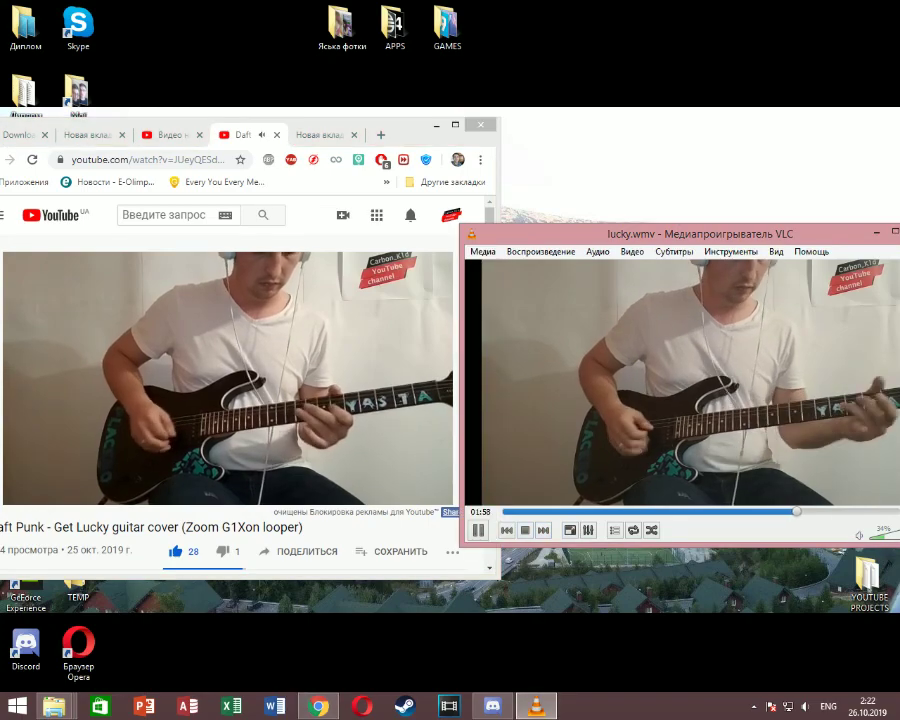
key("space")
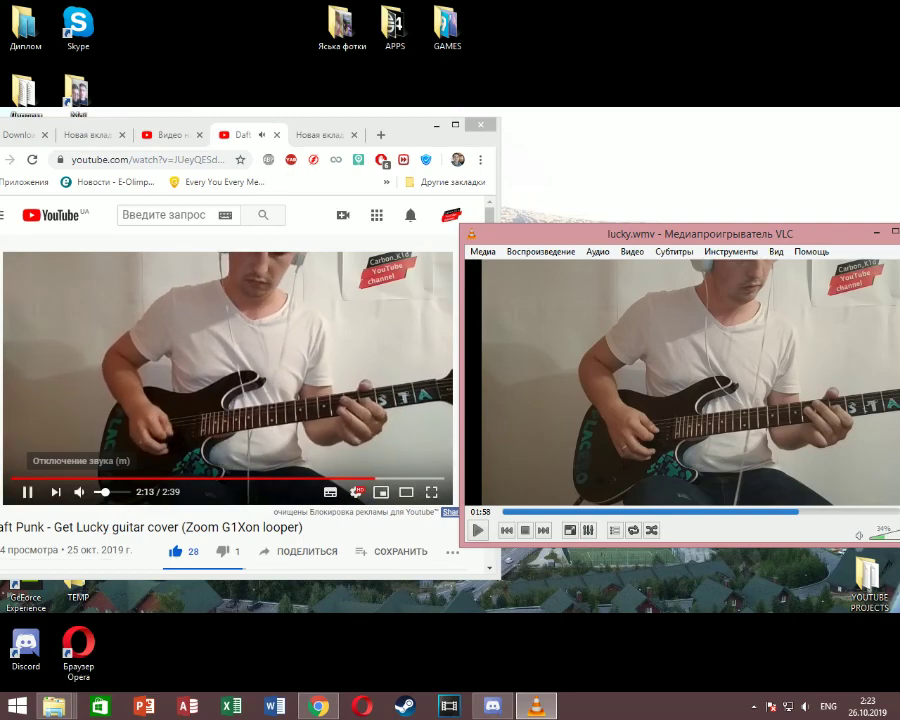
left_click(99, 492)
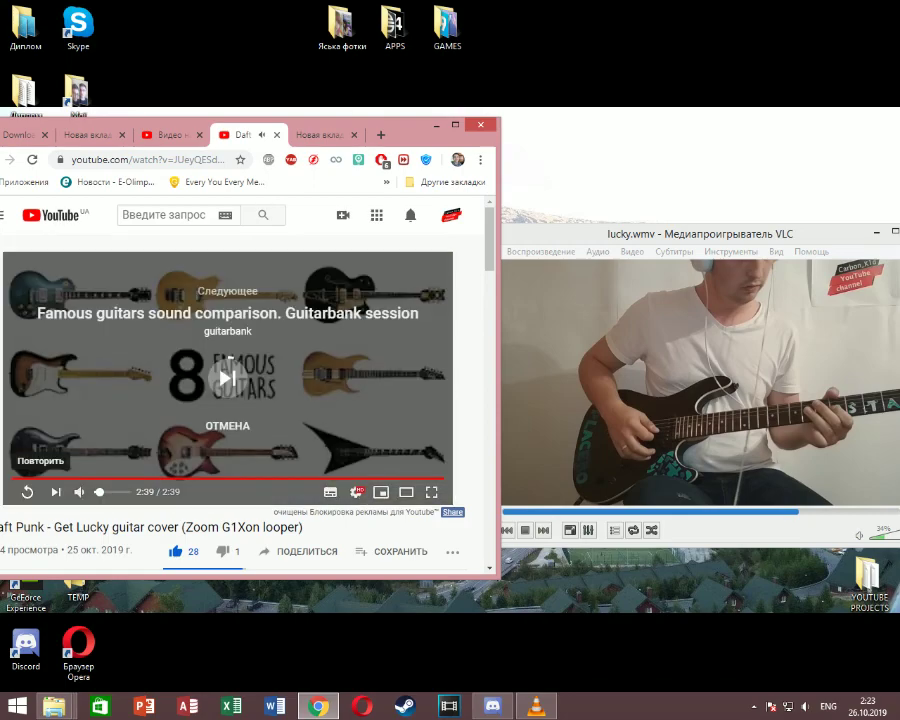
Step: Cancel autoplay of the next YouTube video, minimize the browser and move the VLC window towards the desktop's center
left_click(228, 426)
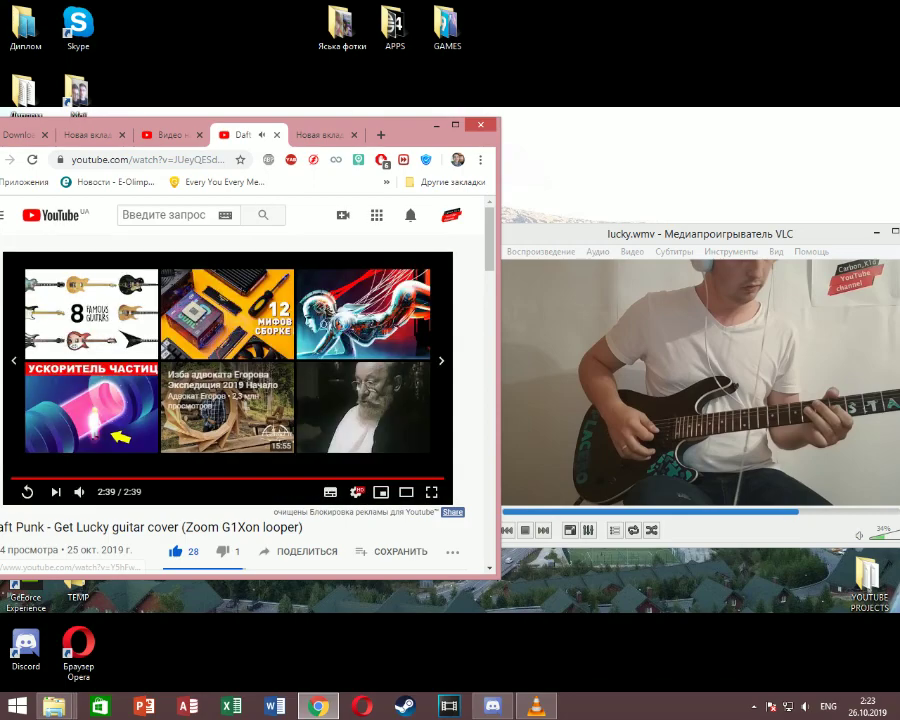
left_click(433, 124)
left_click_drag(776, 242, 542, 257)
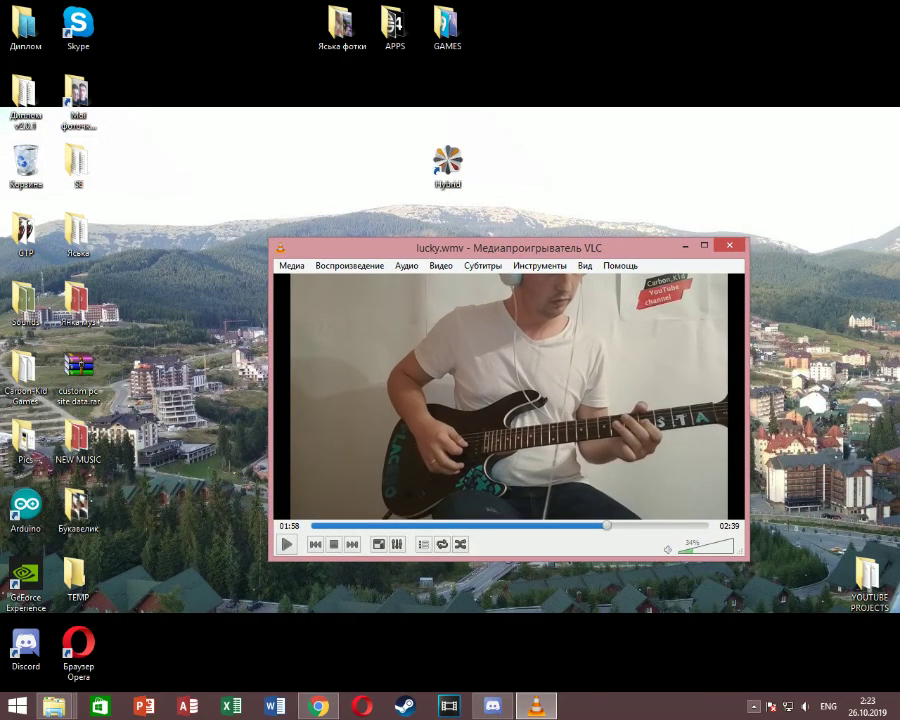
Step: Restore the minimized Hybrid window, bring it fully into view and show the Avisynth frame filter settings
left_click(754, 706)
left_click(775, 634)
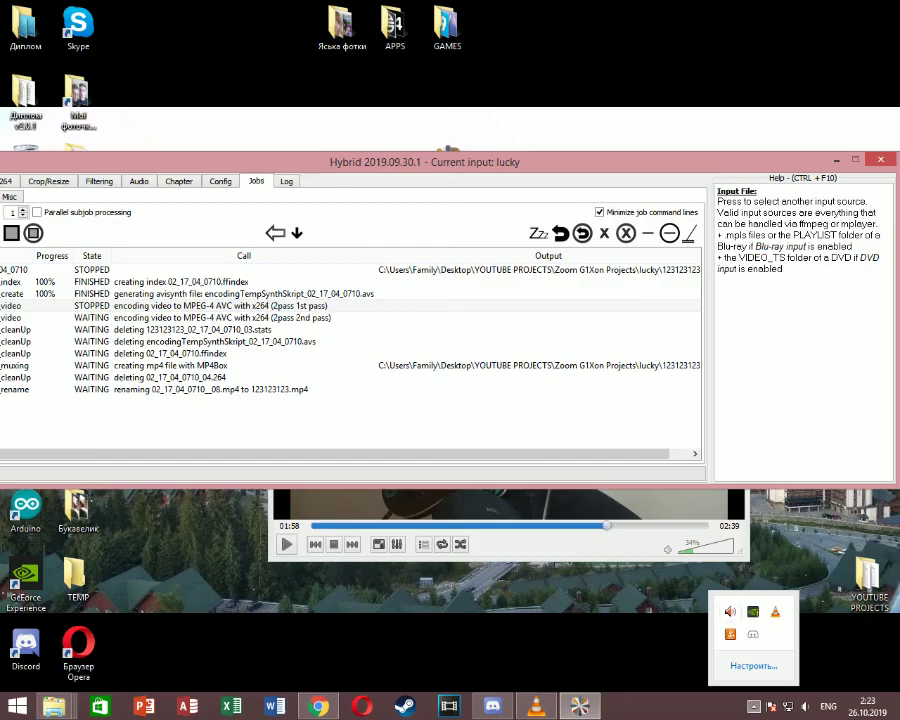
left_click_drag(317, 169, 375, 157)
left_click(196, 169)
left_click(156, 169)
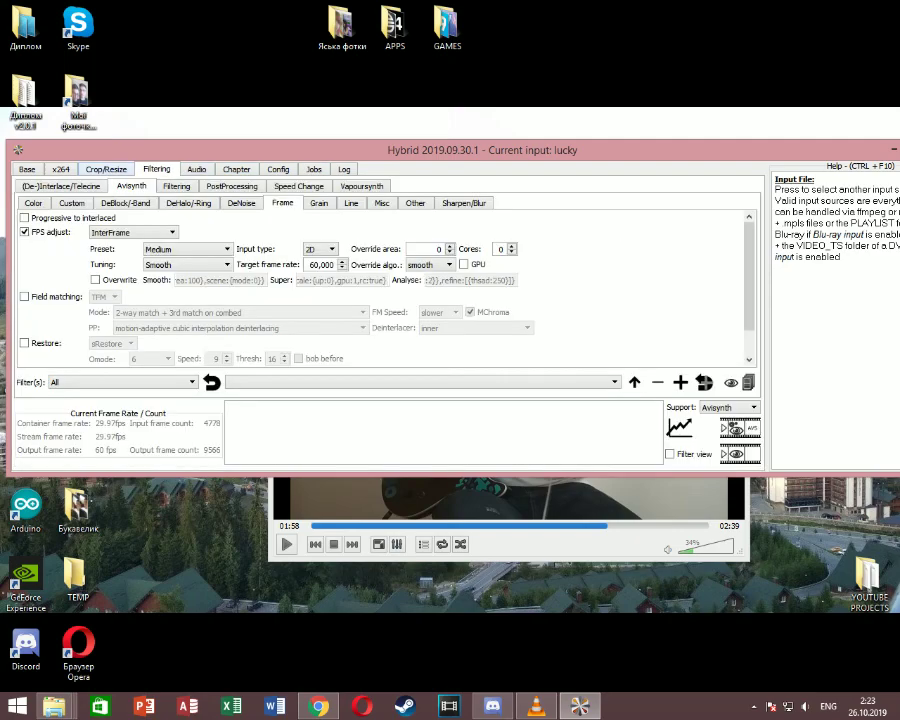
Step: Look through the Avisynth DeHalo/-Ring, DeBlock/-Band, Custom and Color filter options
left_click(189, 203)
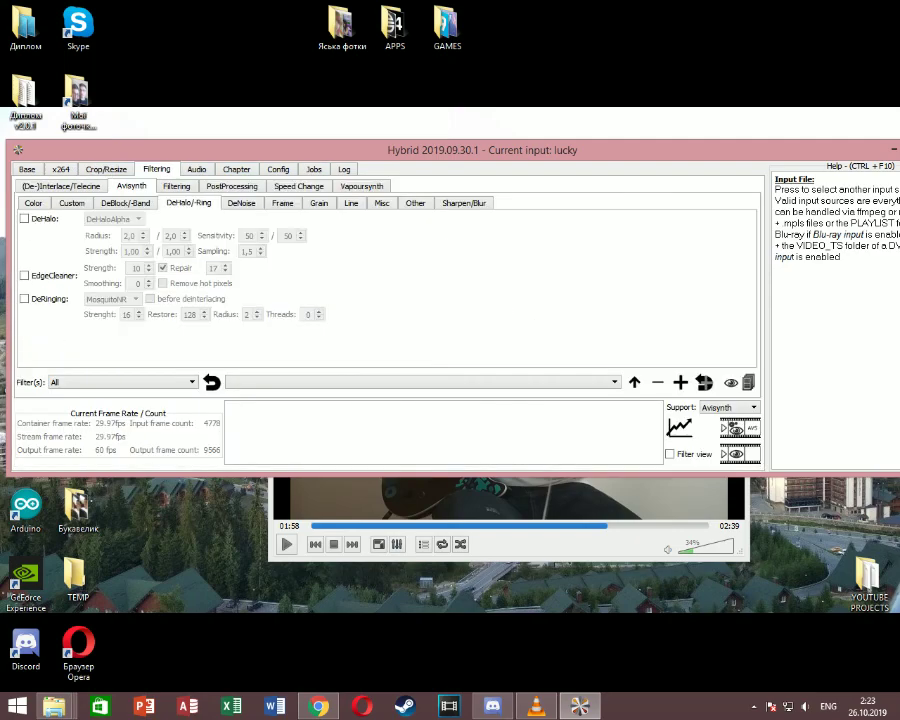
left_click(125, 203)
left_click(72, 203)
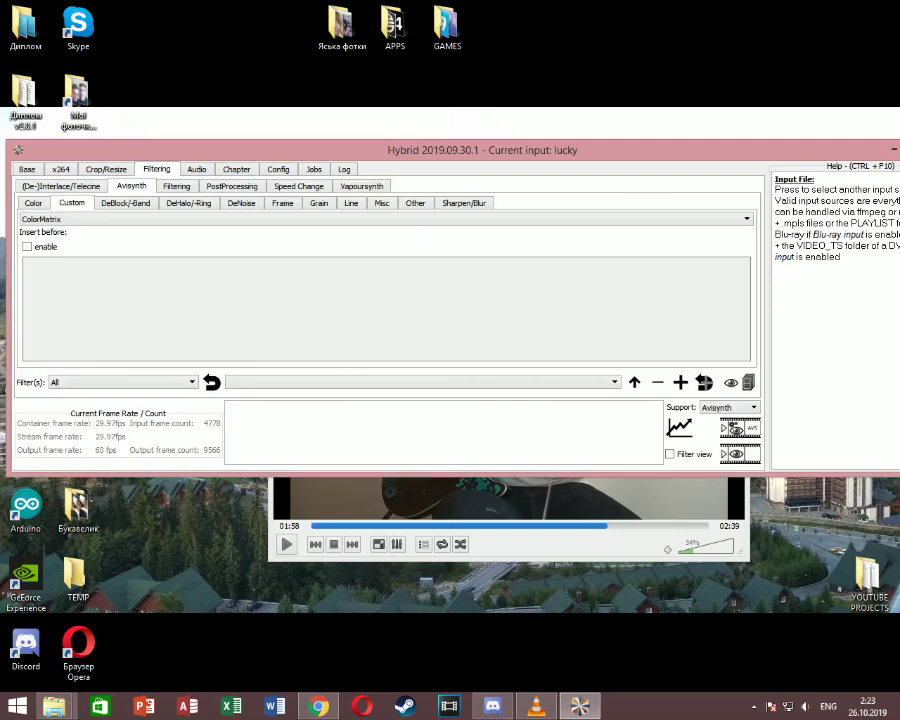
left_click(33, 203)
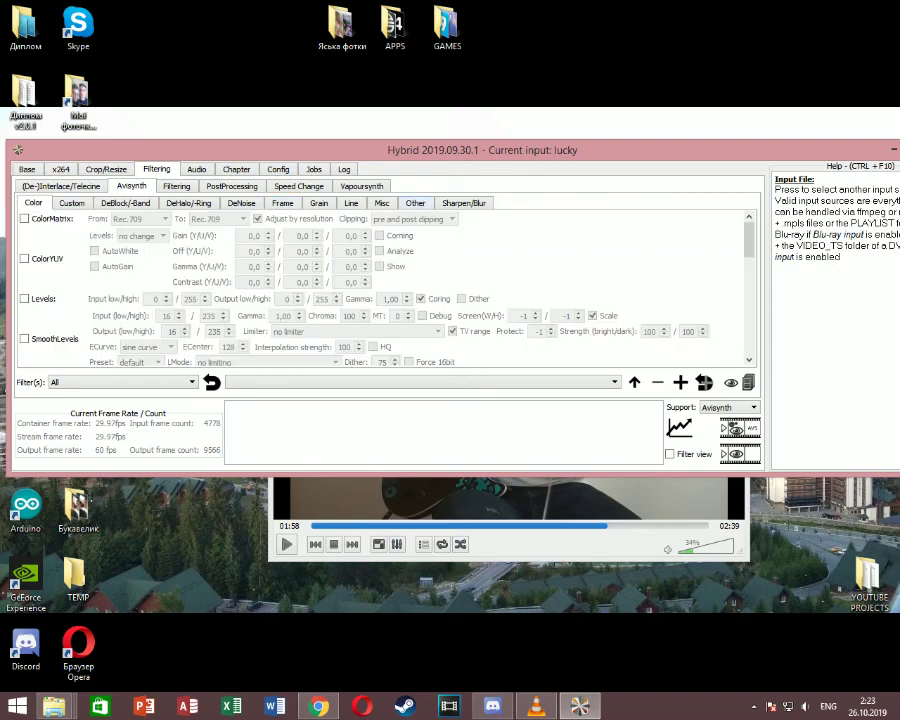
Step: Look through the Avisynth Sharpen/Blur options, the general Filtering settings and the Speed Change settings
left_click(464, 203)
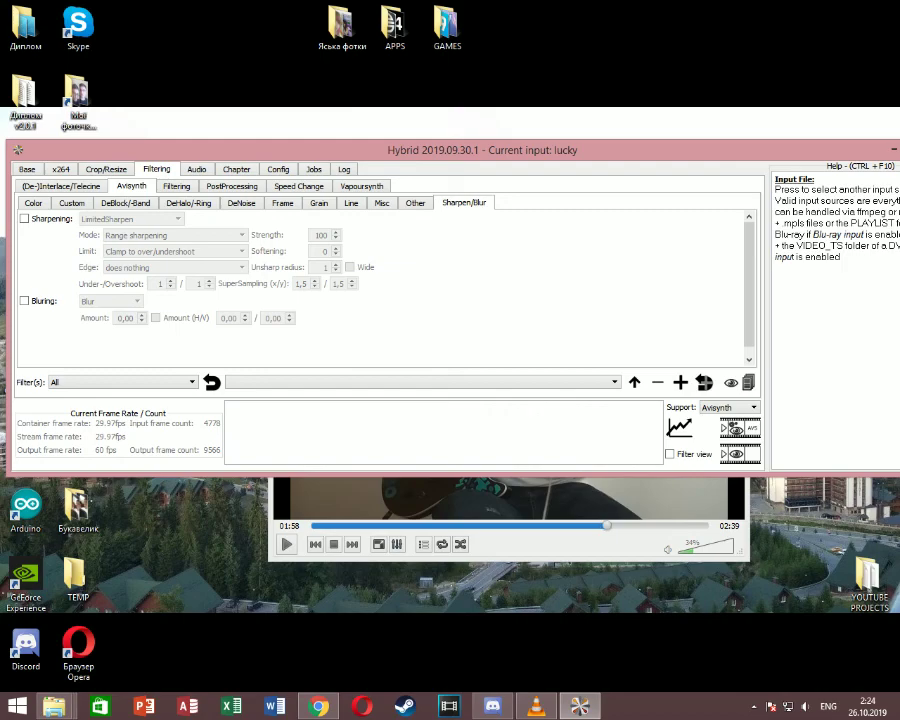
left_click(176, 186)
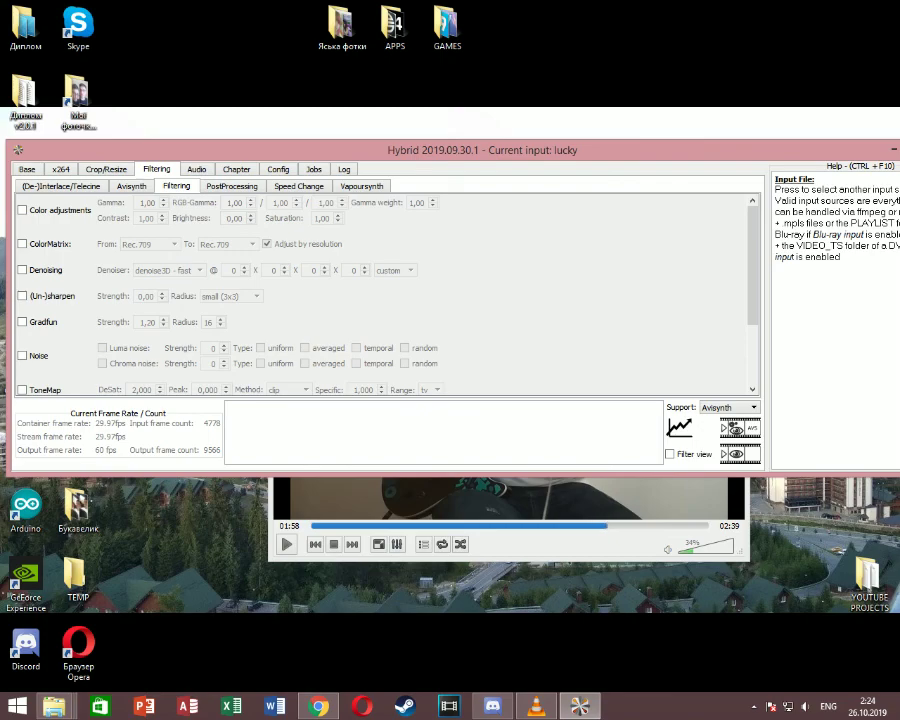
scroll(385, 295, "down", 3)
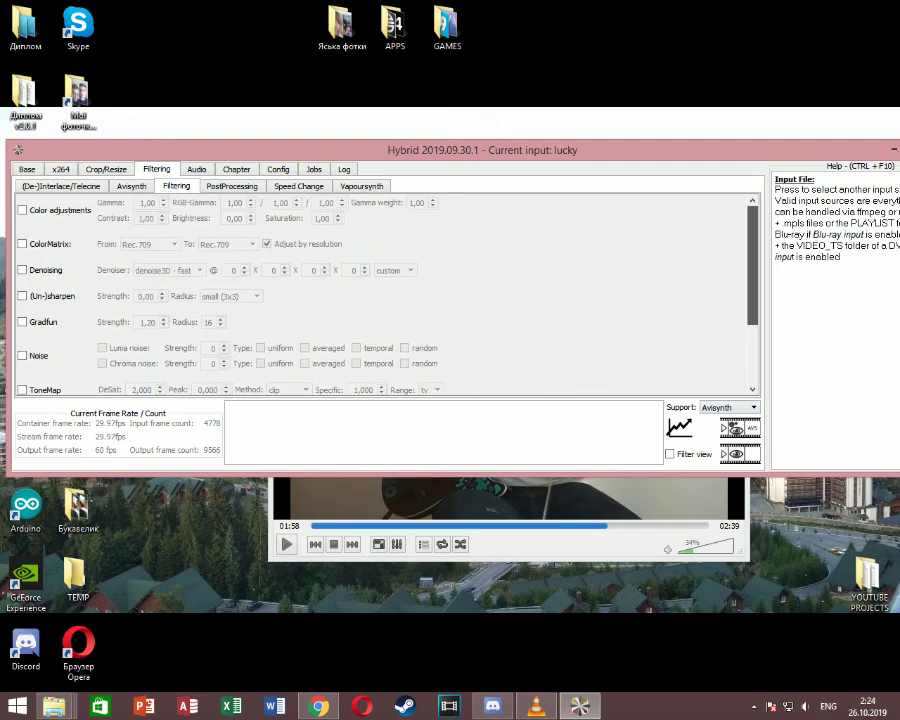
scroll(385, 295, "down", 1)
scroll(385, 295, "up", 4)
left_click(298, 186)
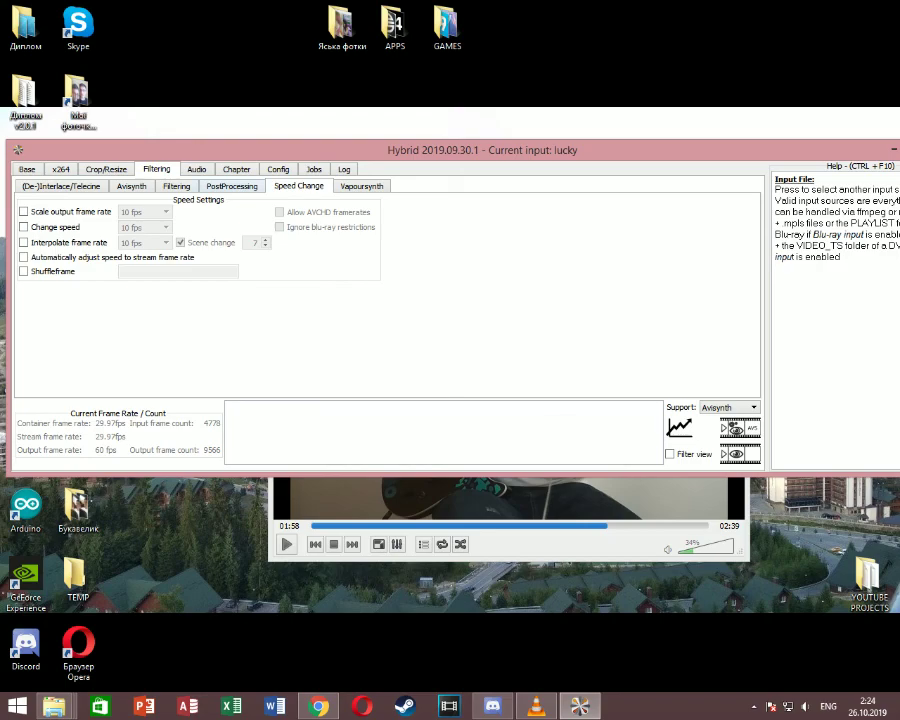
Step: Review the audio encoding, Crop/Resize and x264 settings and return to the base settings
left_click(236, 169)
left_click(196, 169)
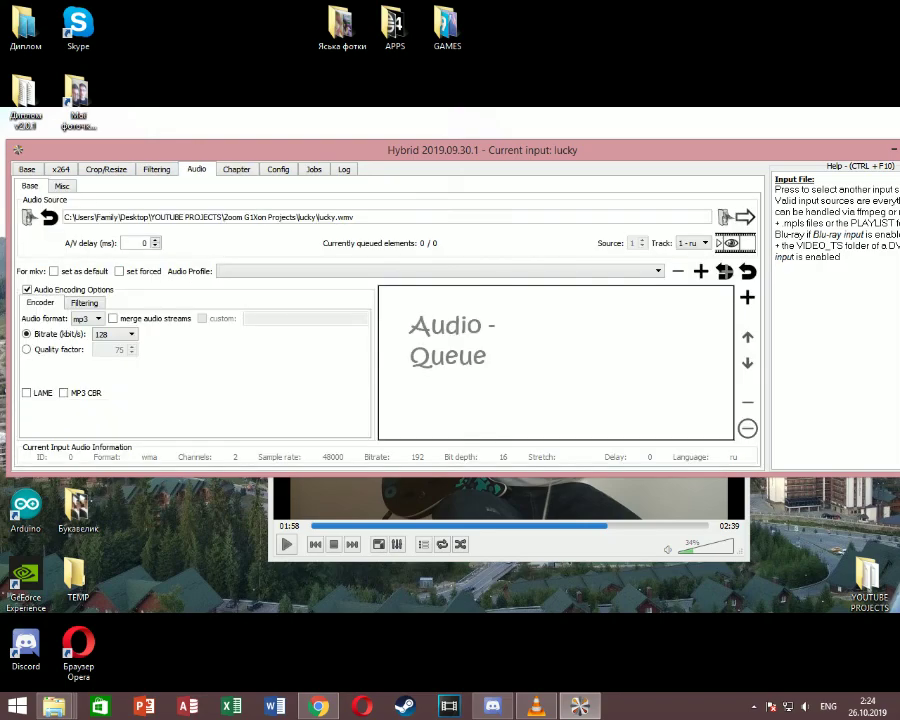
left_click(106, 169)
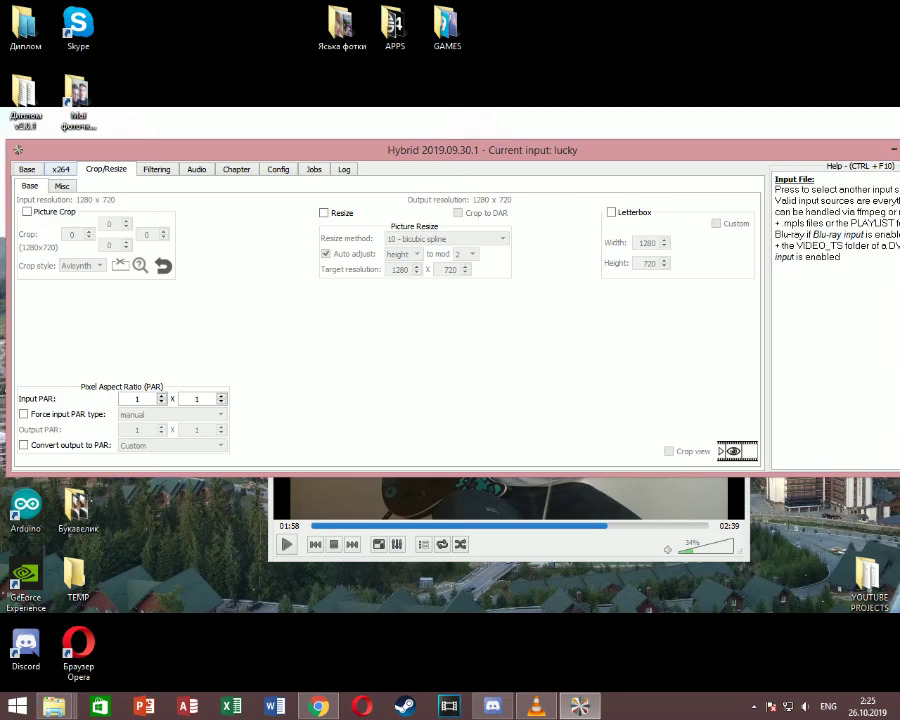
left_click(61, 169)
key("ctrl+shift+Tab")
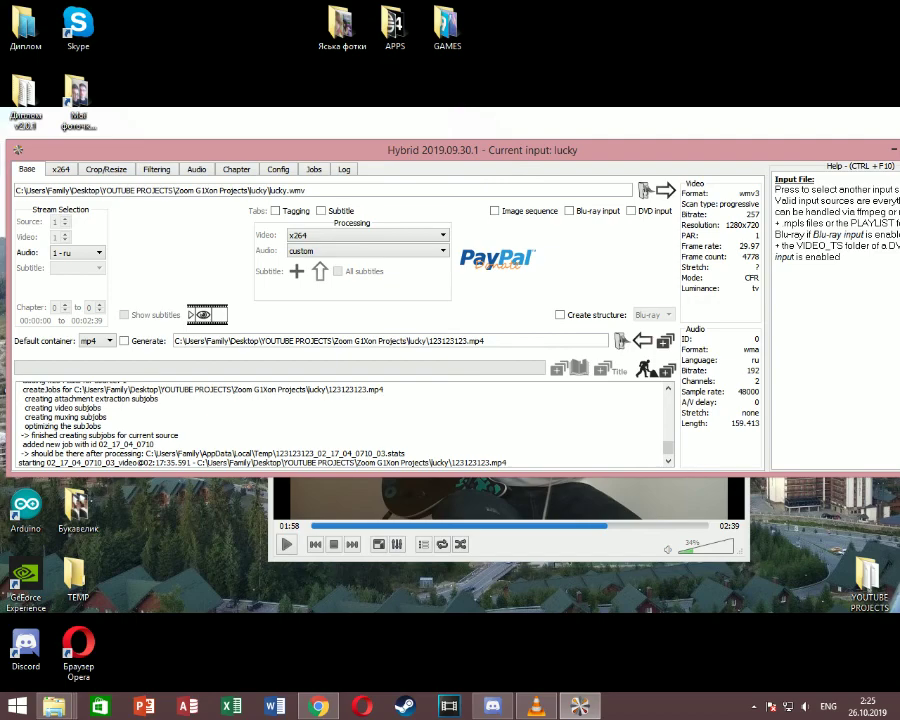
Step: Look back through the Config, Chapter, Audio, Filtering and Crop/Resize settings
left_click(278, 169)
left_click(236, 169)
left_click(196, 169)
left_click(156, 169)
key("ctrl+shift+Tab")
key("ctrl+Tab")
Step: Return to the base settings, open the input file selection and dismiss it without choosing a file
key("ctrl+shift+Tab")
key("ctrl+shift+Tab")
key("ctrl+shift+Tab")
left_click(656, 190)
key("Escape")
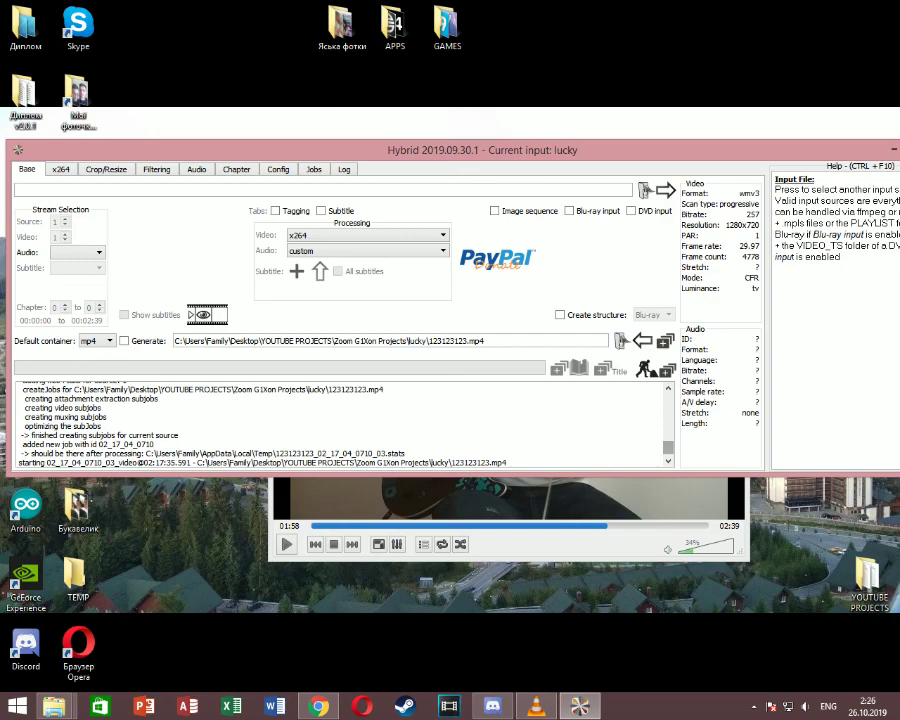
Step: Bring the VLC window with lucky.wmv to the front and open the GeForce Experience overlay's recording options
left_click(370, 492)
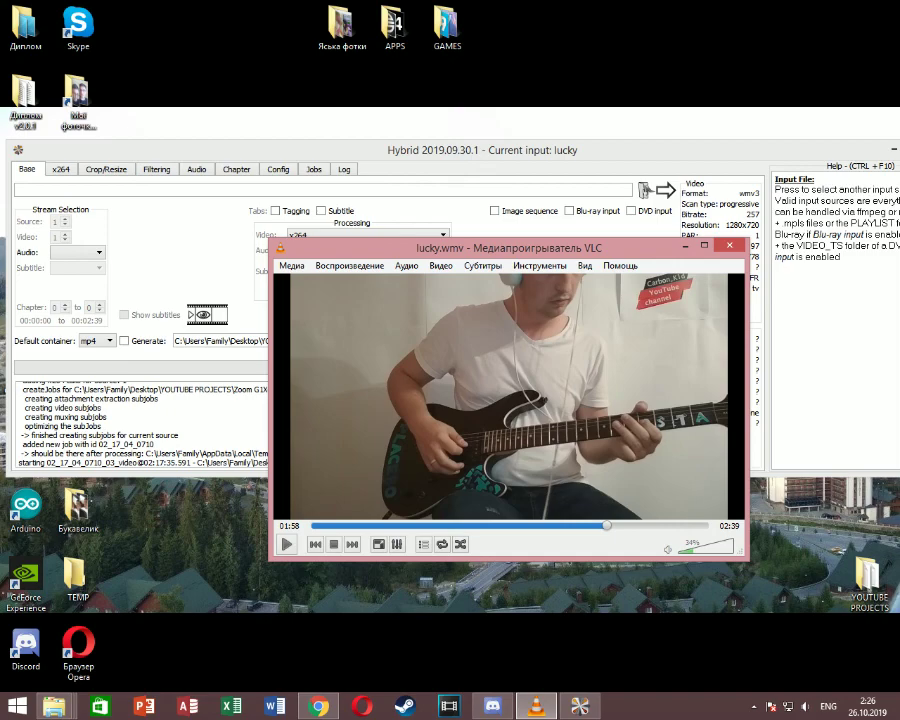
key("alt+z")
left_click(449, 144)
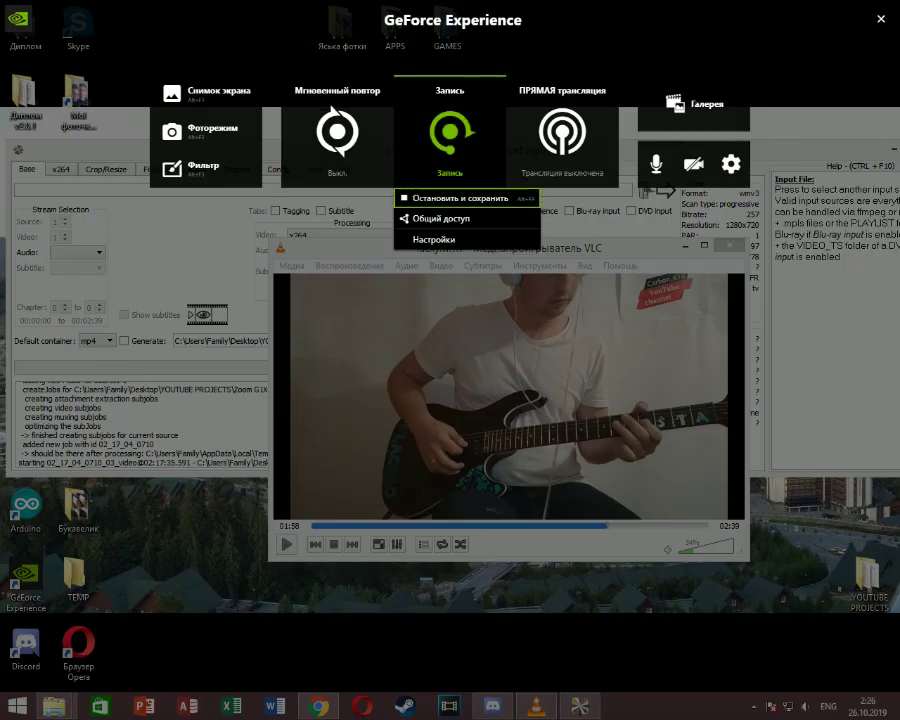